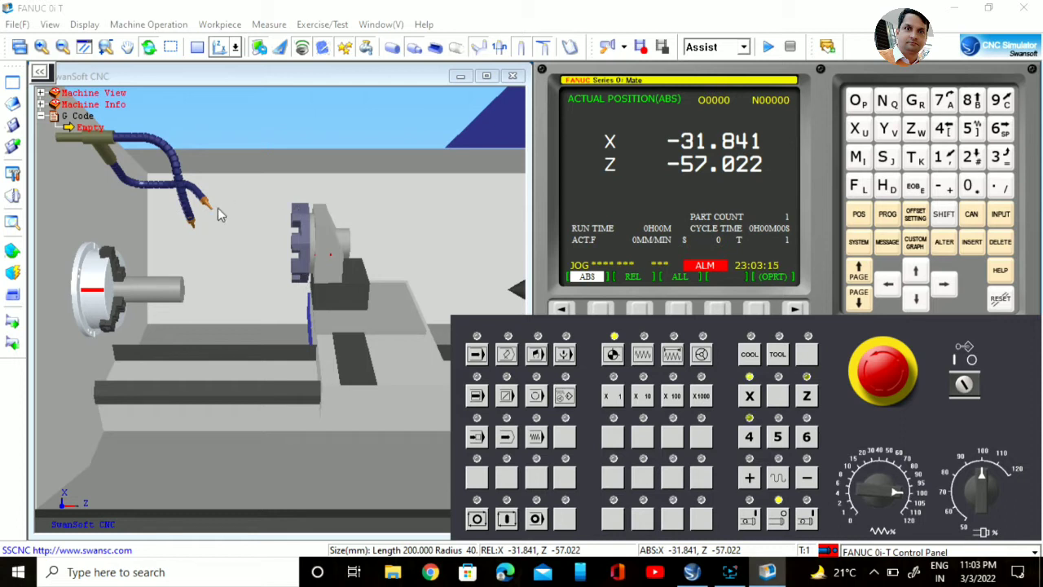
- Review the tool turret position and station number settings in the CNC operation parameters
left_click(159, 26)
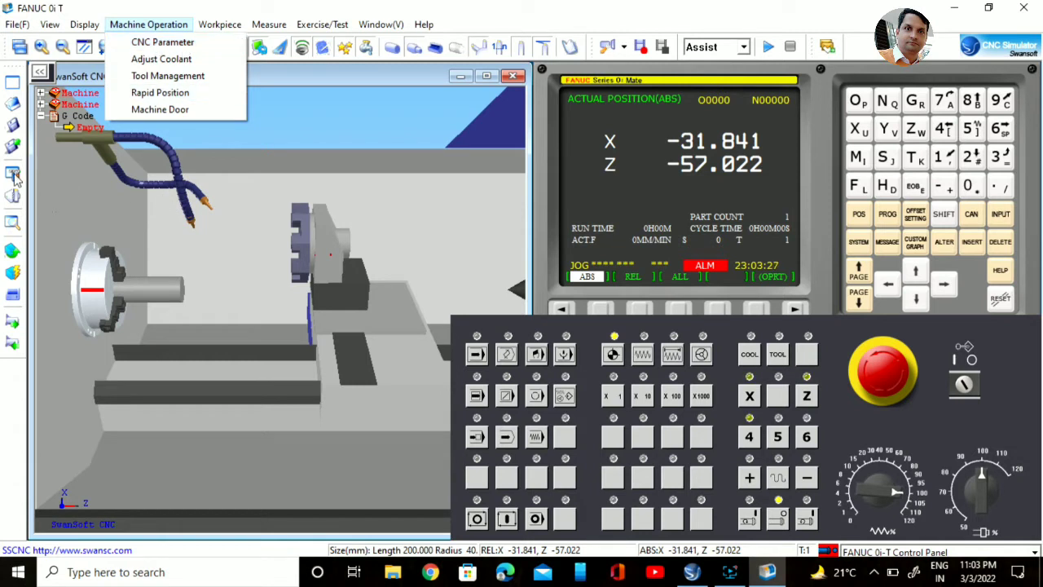
left_click(143, 42)
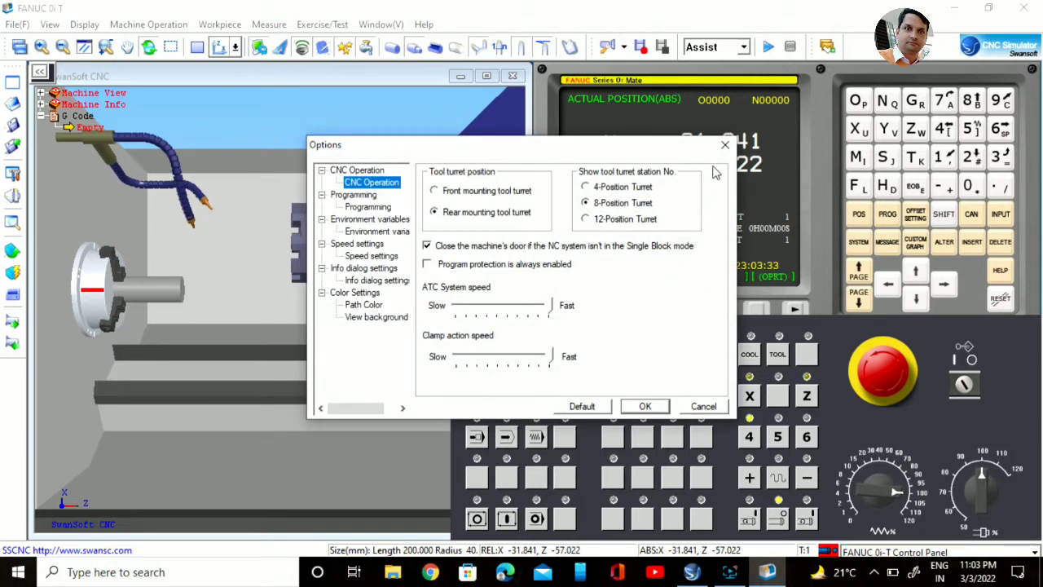
left_click(644, 406)
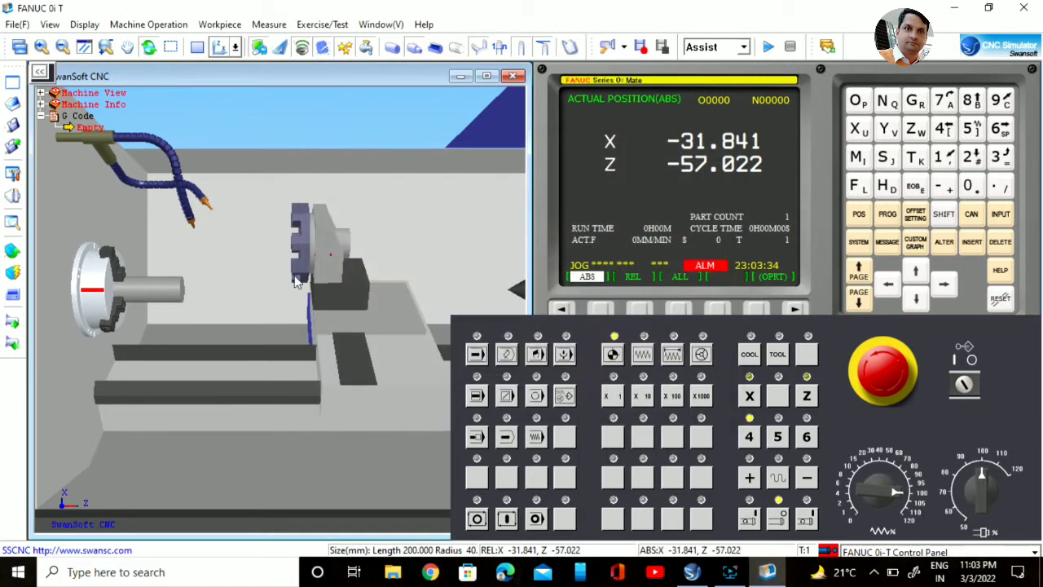
- Change the machine's tool turret position to front mounting in the CNC operation parameters
left_click(14, 174)
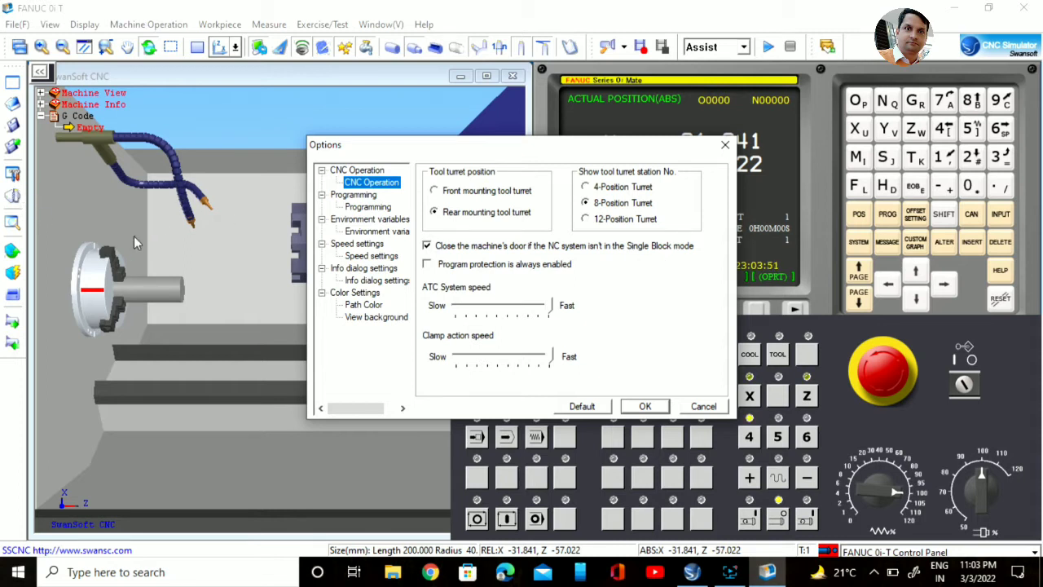
left_click_drag(432, 150, 557, 152)
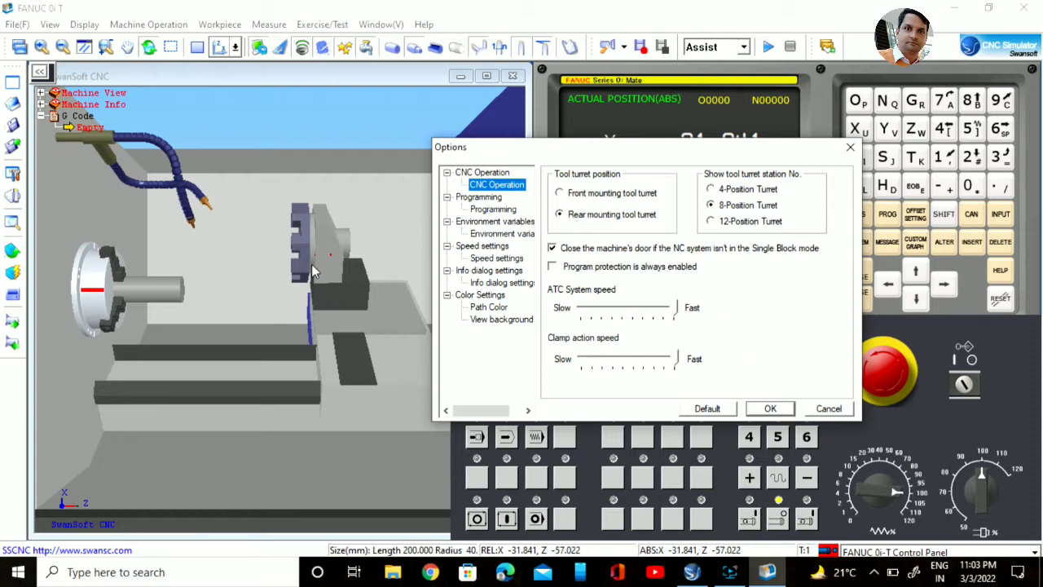
left_click(558, 194)
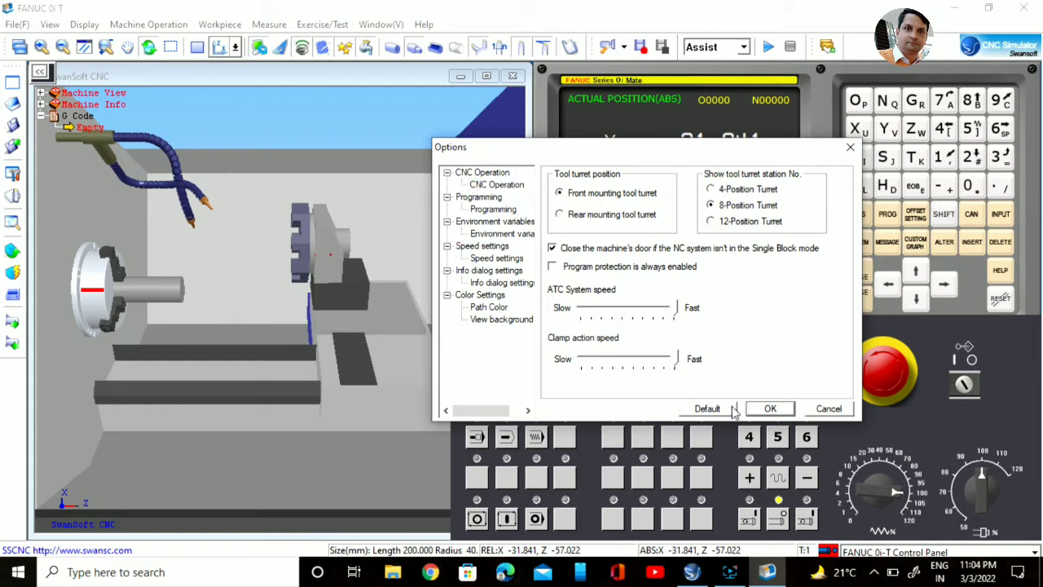
left_click(769, 409)
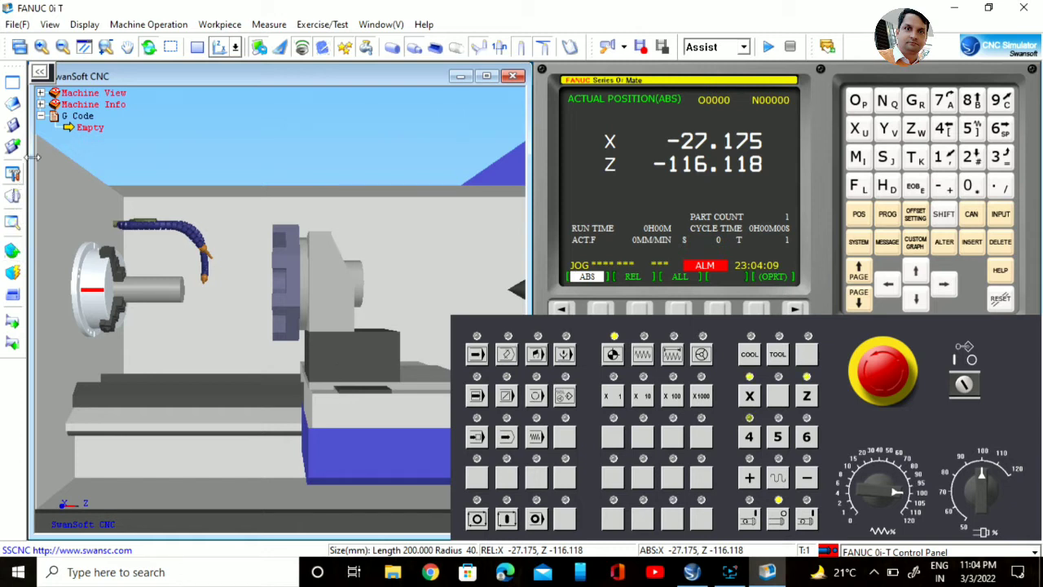
- Configure the machine with a rear mounting tool turret and a 12-position turret, and inspect the turret up close
left_click(143, 24)
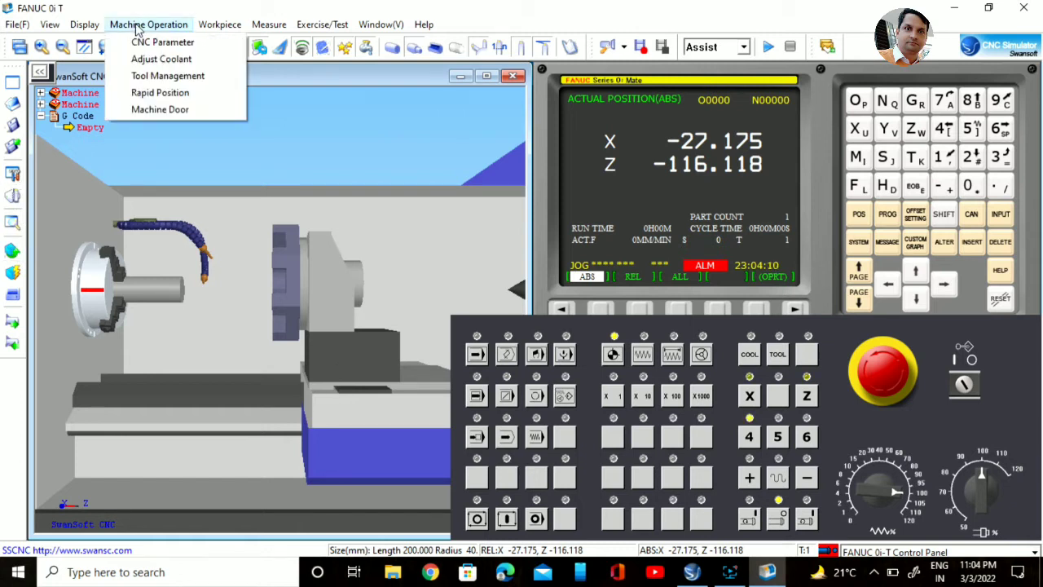
left_click(175, 39)
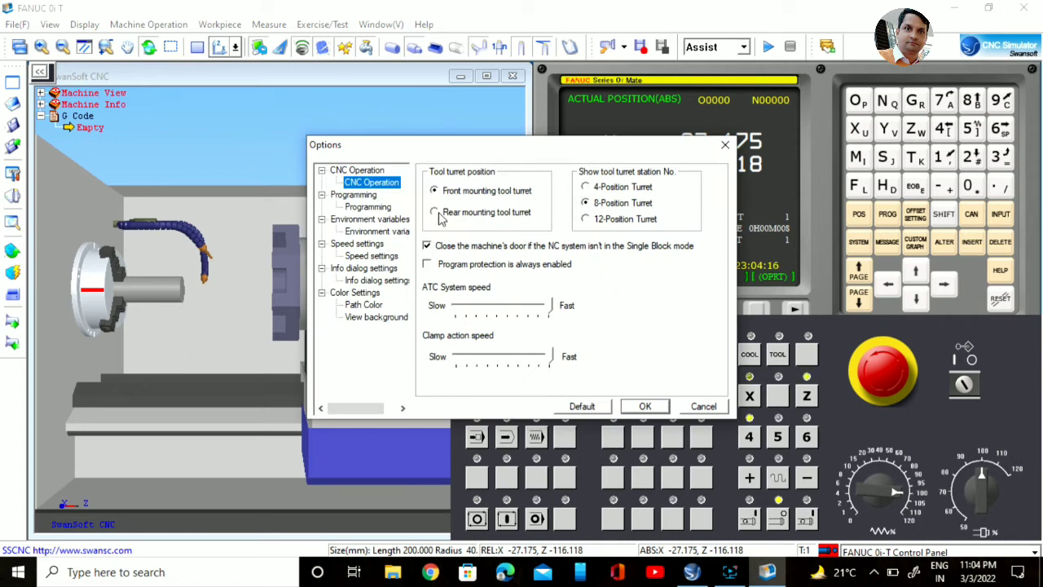
left_click_drag(431, 151, 597, 150)
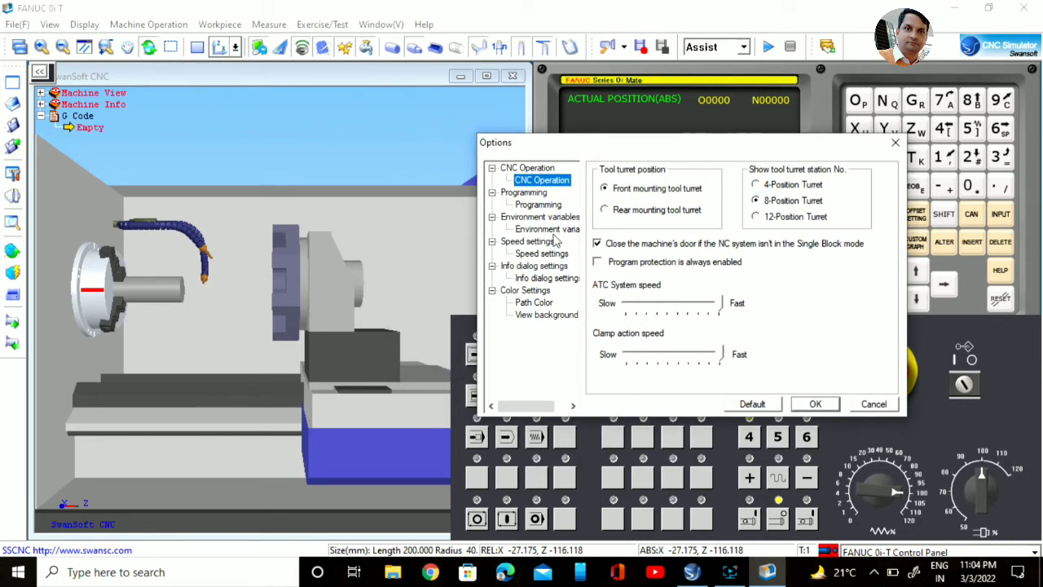
left_click(605, 210)
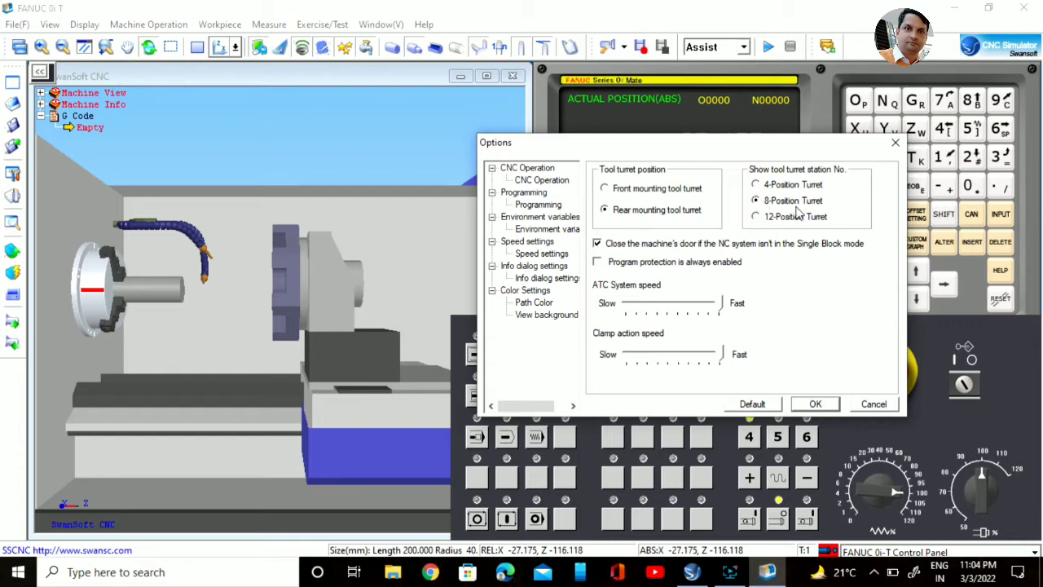
left_click(756, 218)
left_click(814, 404)
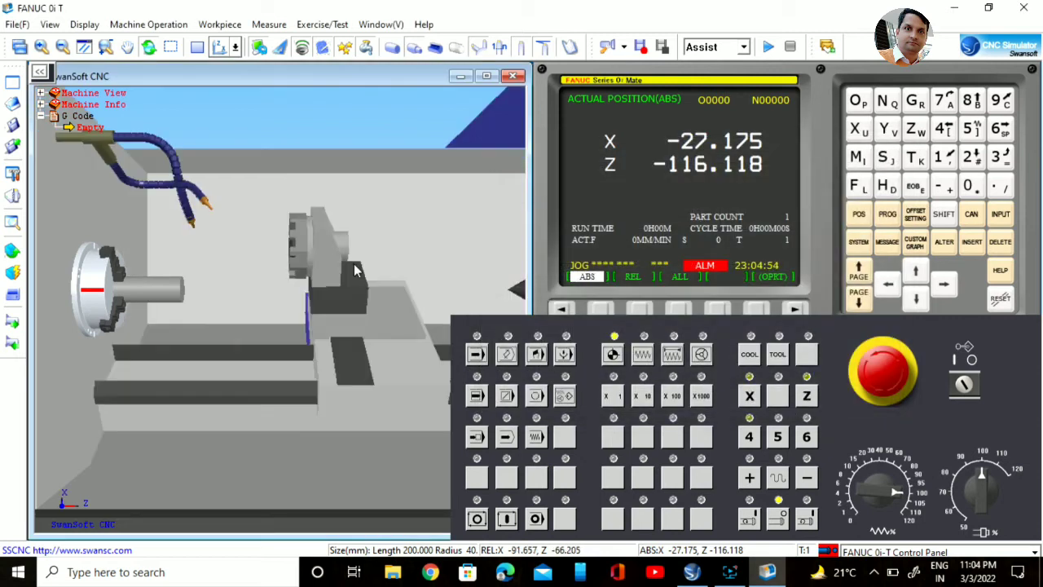
scroll(326, 236, "up", 2)
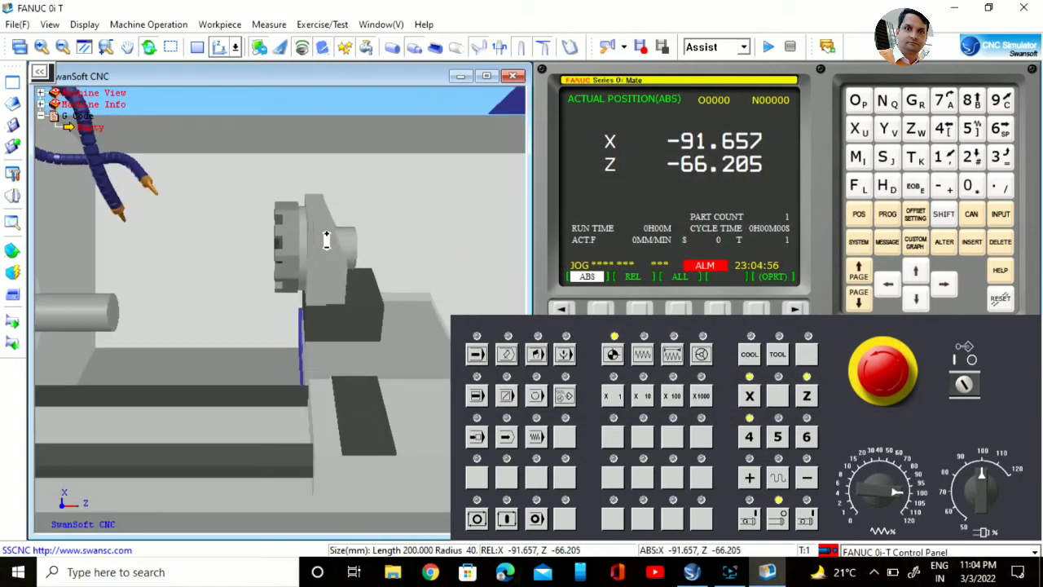
scroll(326, 245, "down", 2)
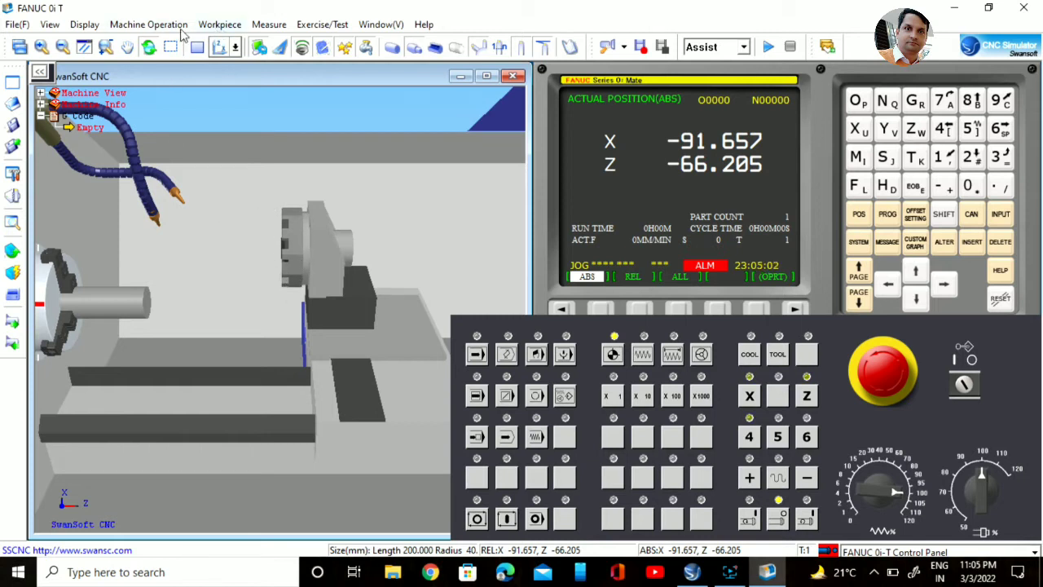
- Check the door closing, program protection, ATC speed and clamp speed options in the CNC operation parameters
left_click(160, 26)
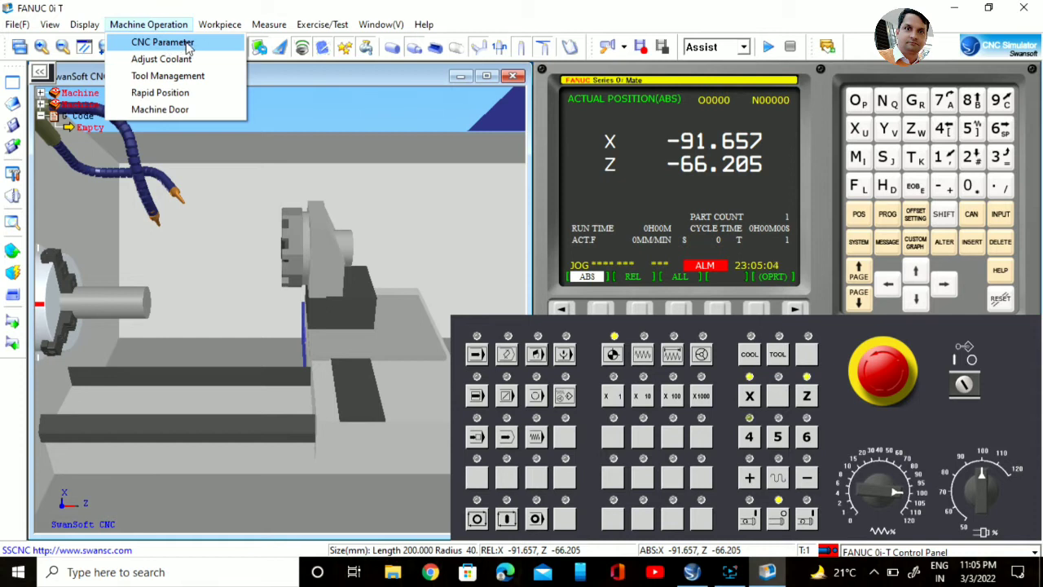
left_click(163, 43)
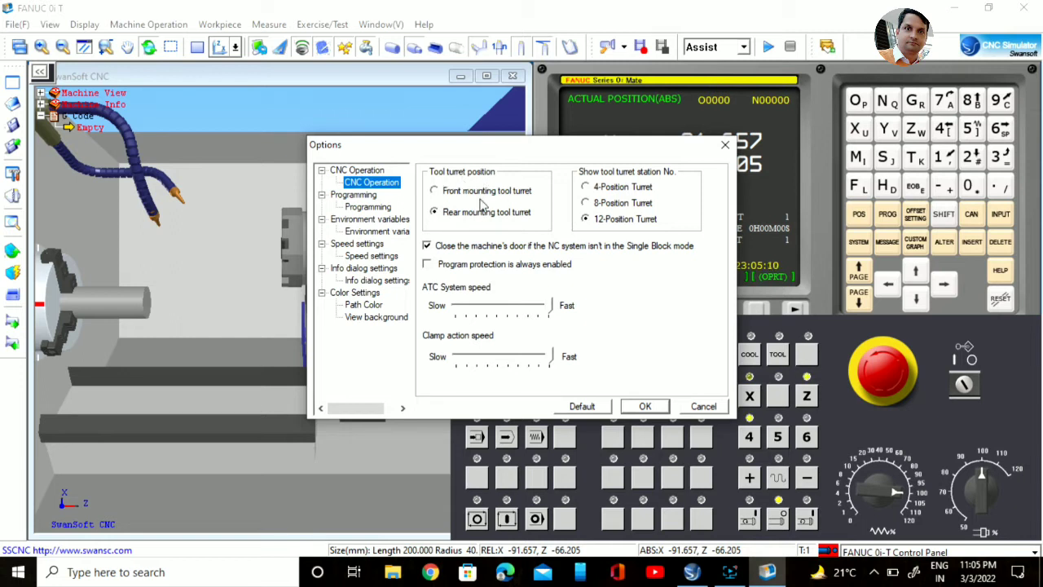
left_click_drag(486, 149, 568, 145)
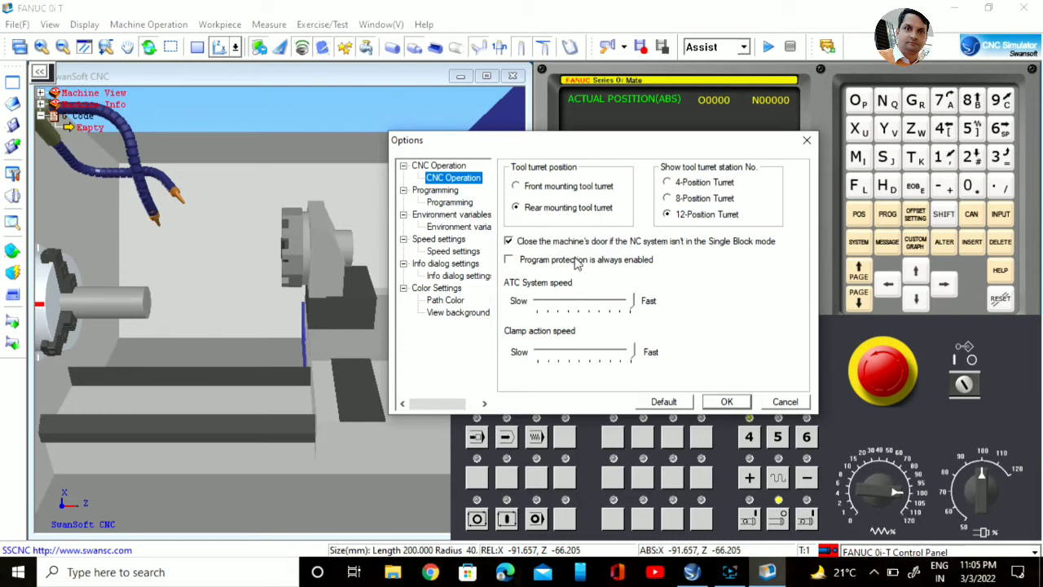
left_click(727, 403)
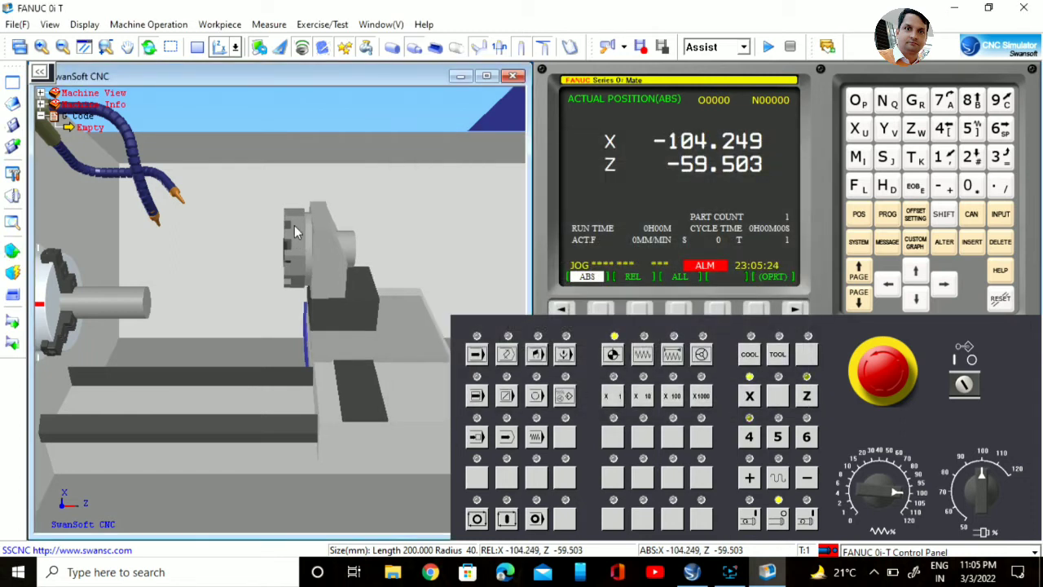
- Delete external turning tool 002 and internal threading tool 009 from the tool list in tool management
left_click(142, 25)
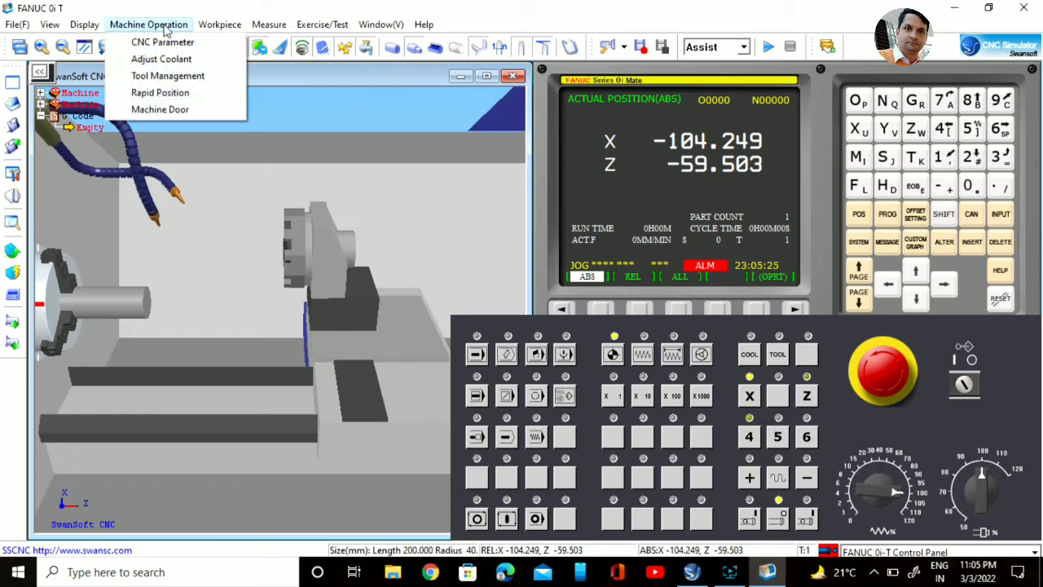
left_click(185, 76)
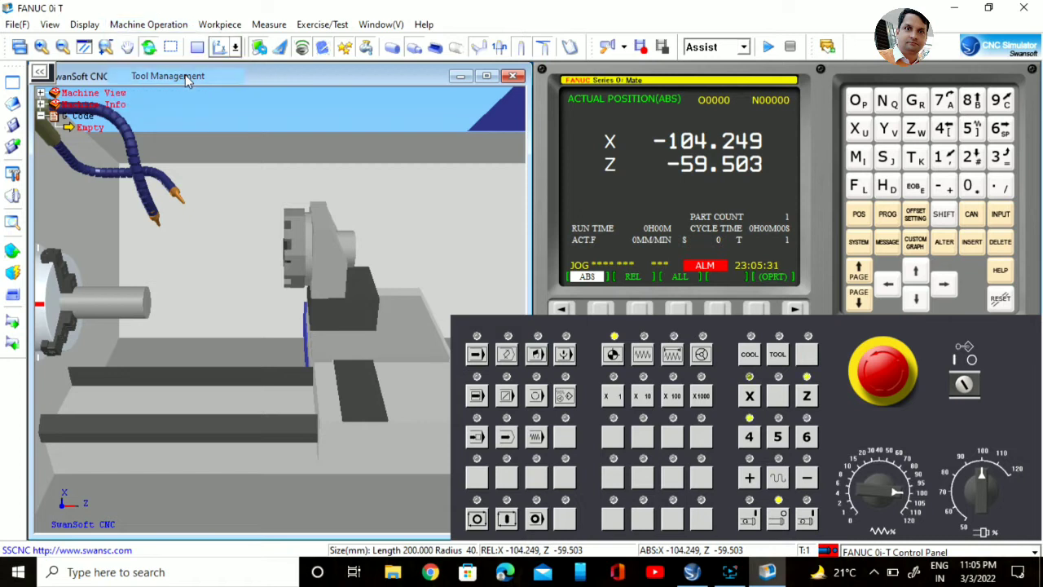
left_click_drag(438, 130, 568, 73)
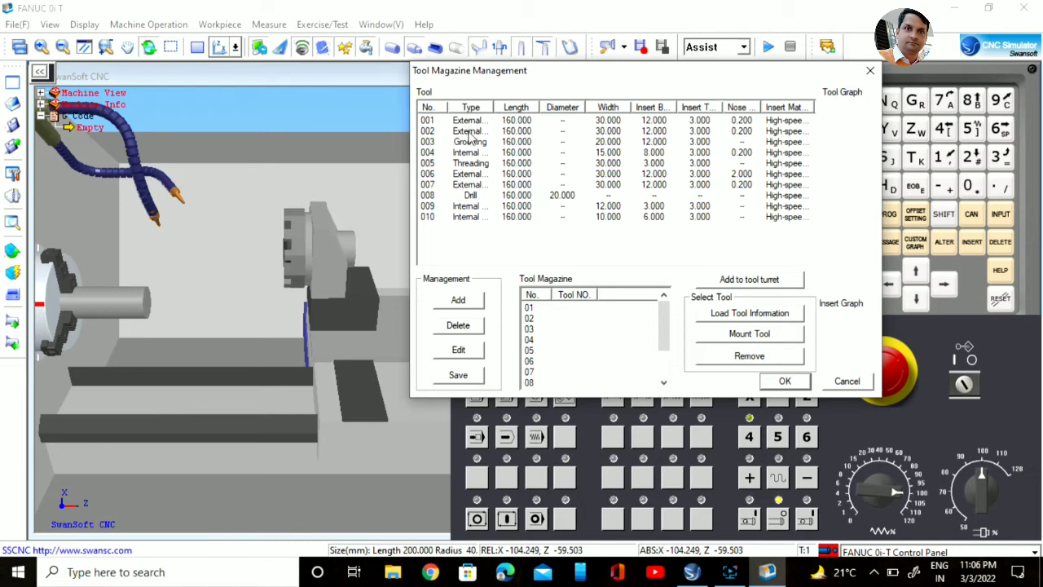
left_click(470, 132)
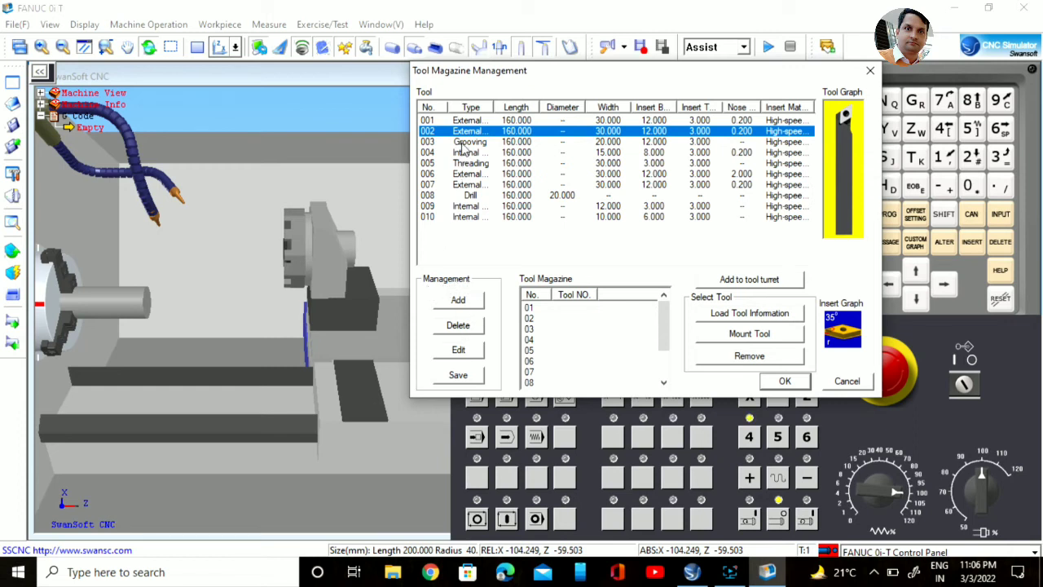
left_click(458, 326)
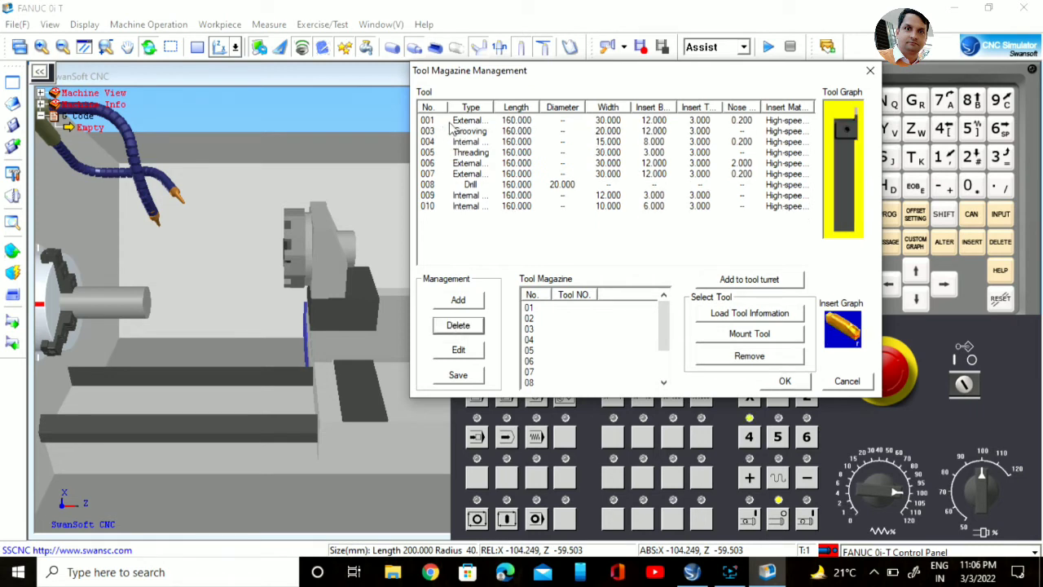
left_click(467, 196)
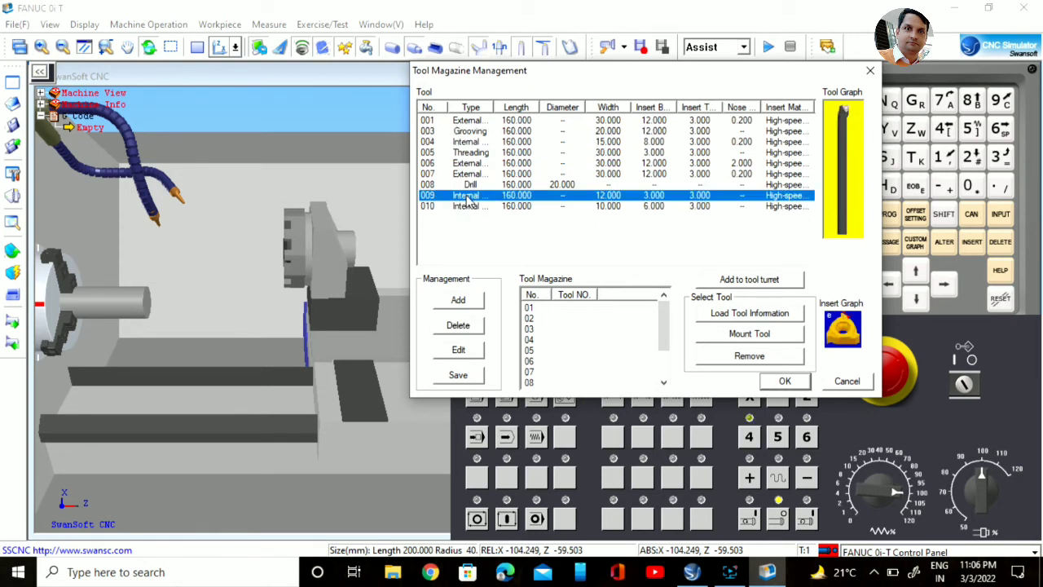
left_click(461, 326)
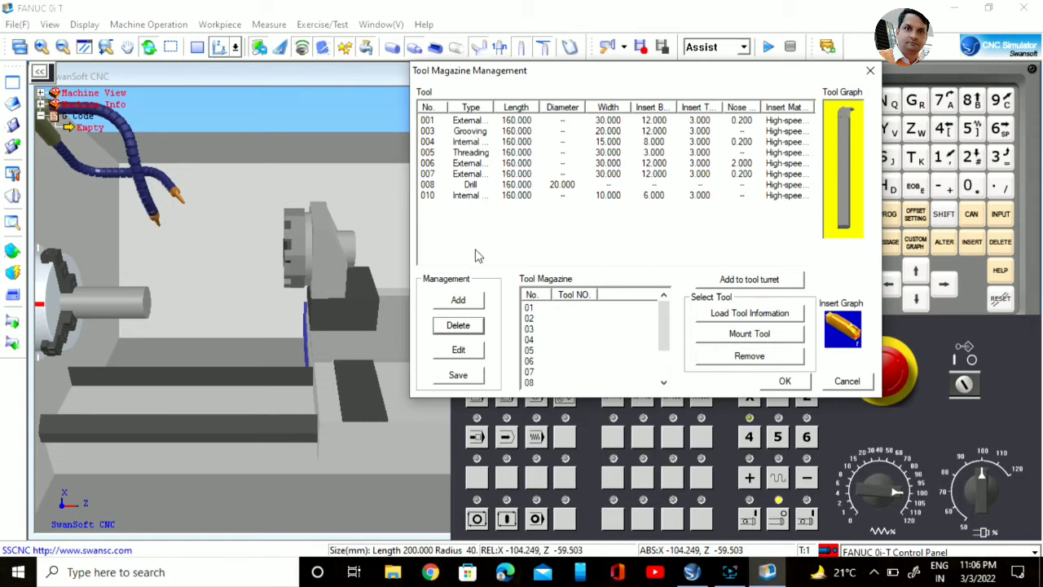
- Examine the tool types offered for a new tool, from external turning through tapping, round and face grooving, including the SRDCN round tool models
left_click(458, 301)
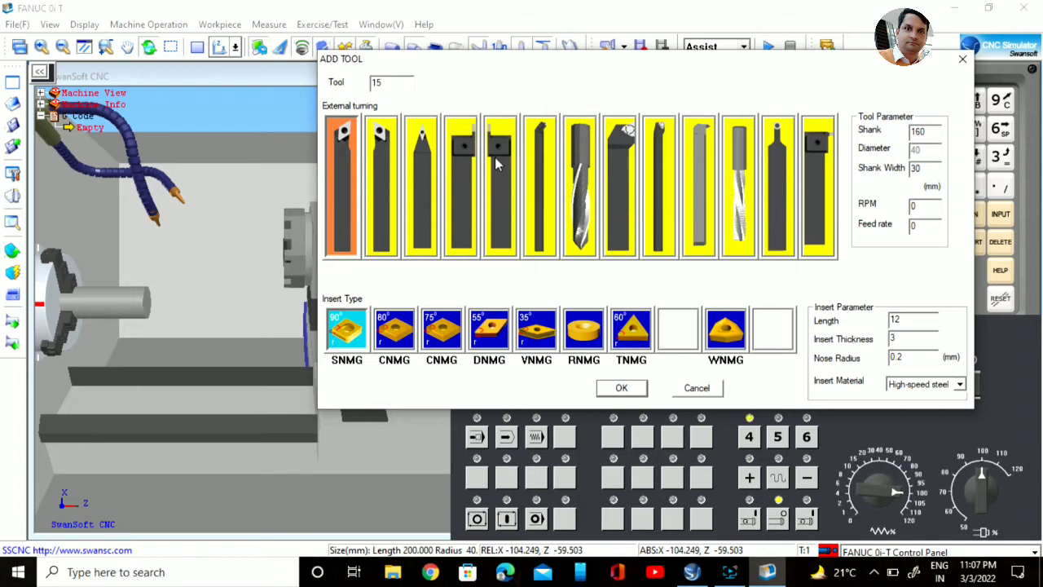
left_click(380, 155)
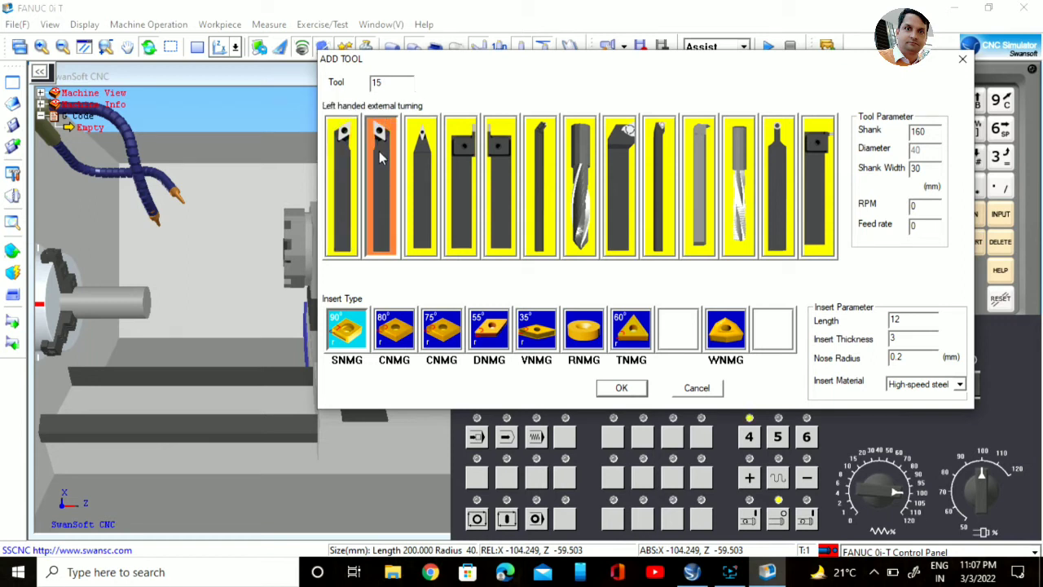
left_click(424, 162)
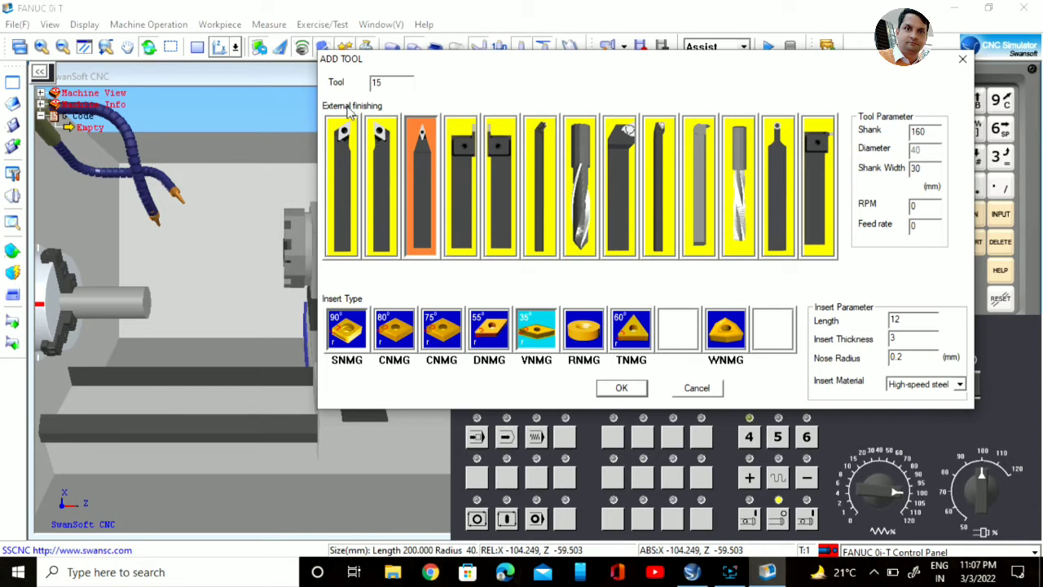
left_click(463, 160)
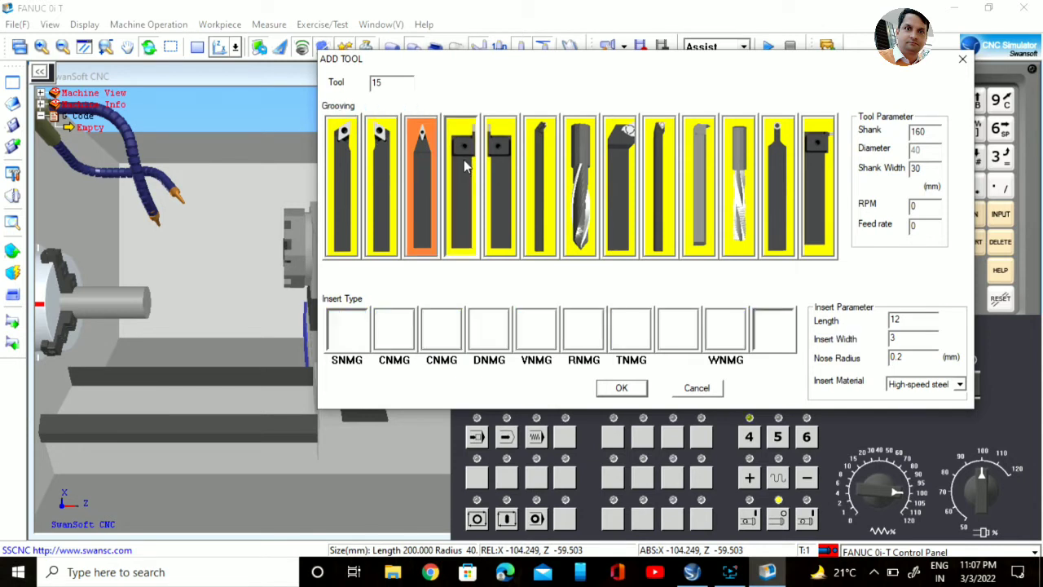
left_click(500, 159)
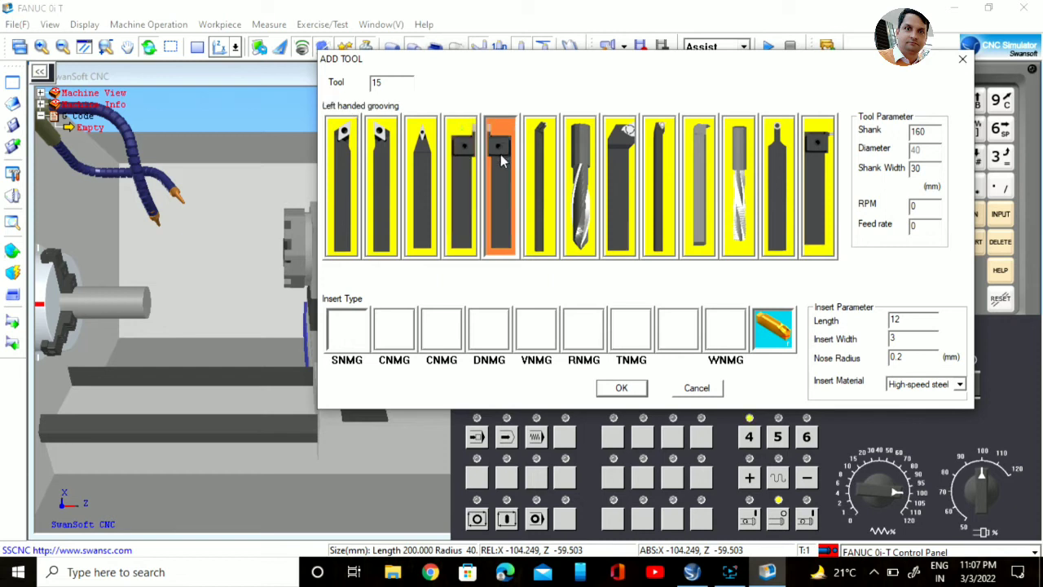
left_click(541, 160)
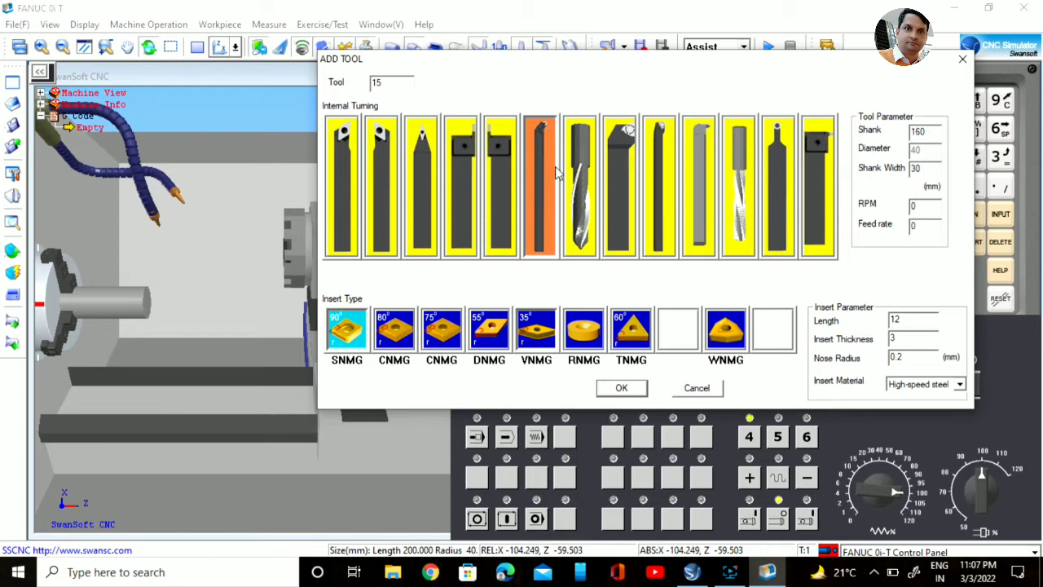
left_click(589, 182)
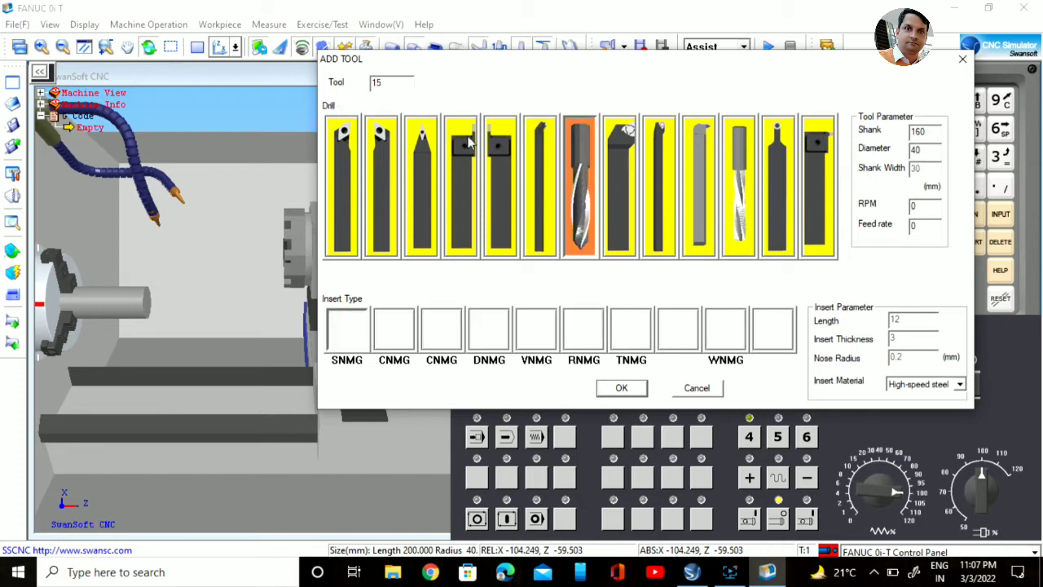
left_click(612, 166)
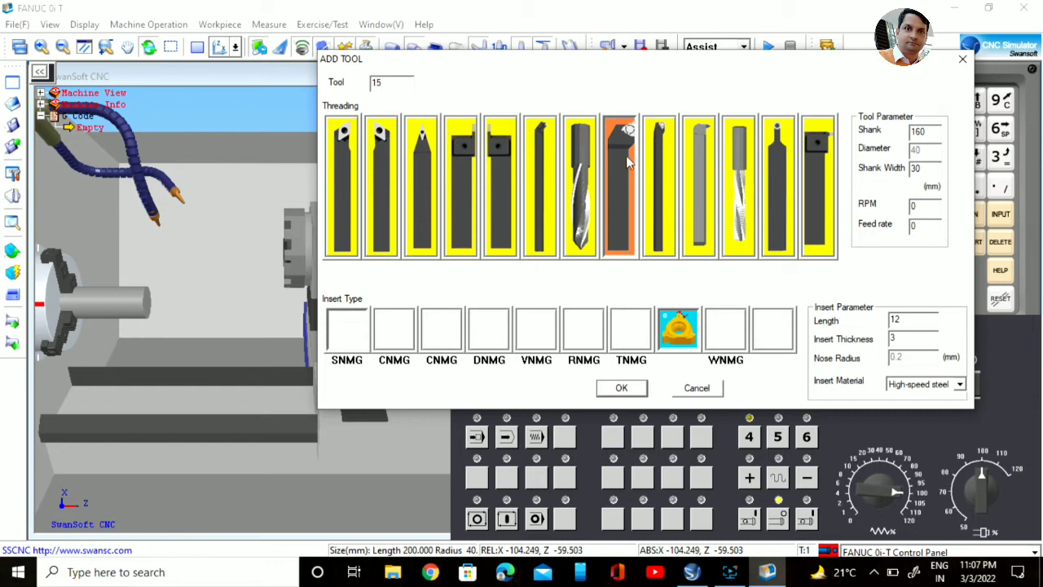
left_click(662, 171)
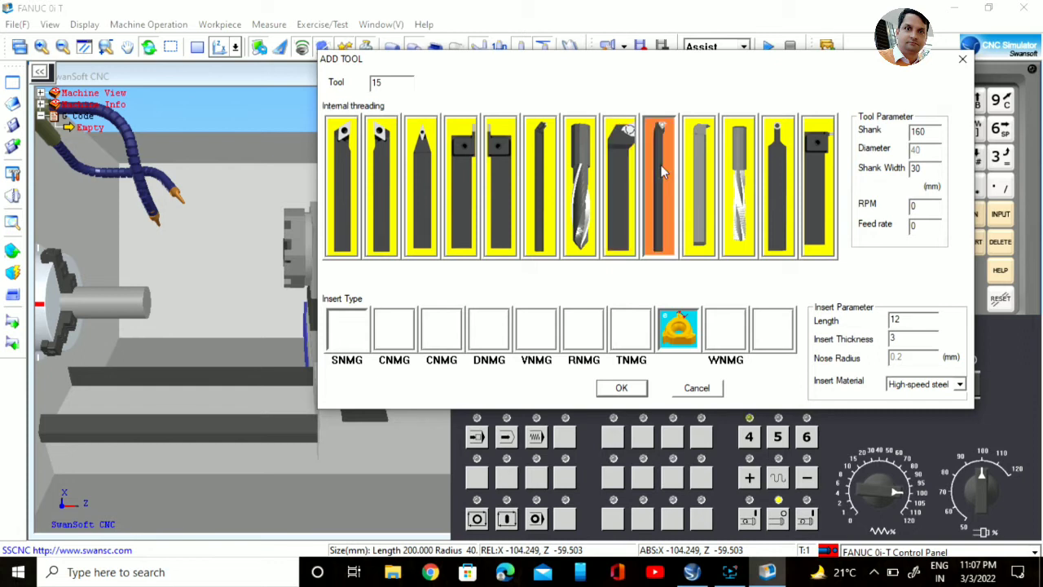
left_click(701, 175)
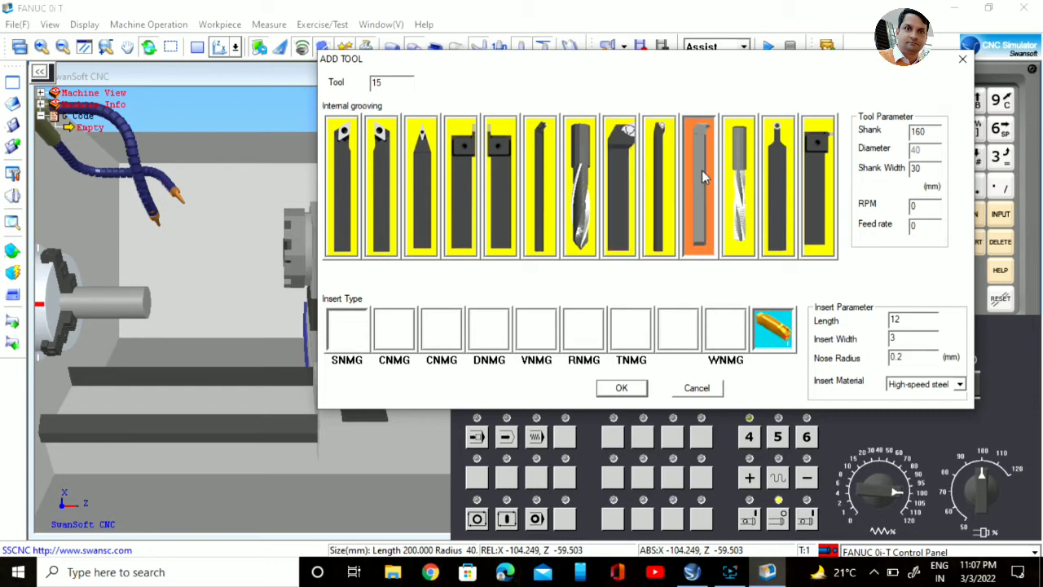
left_click(742, 189)
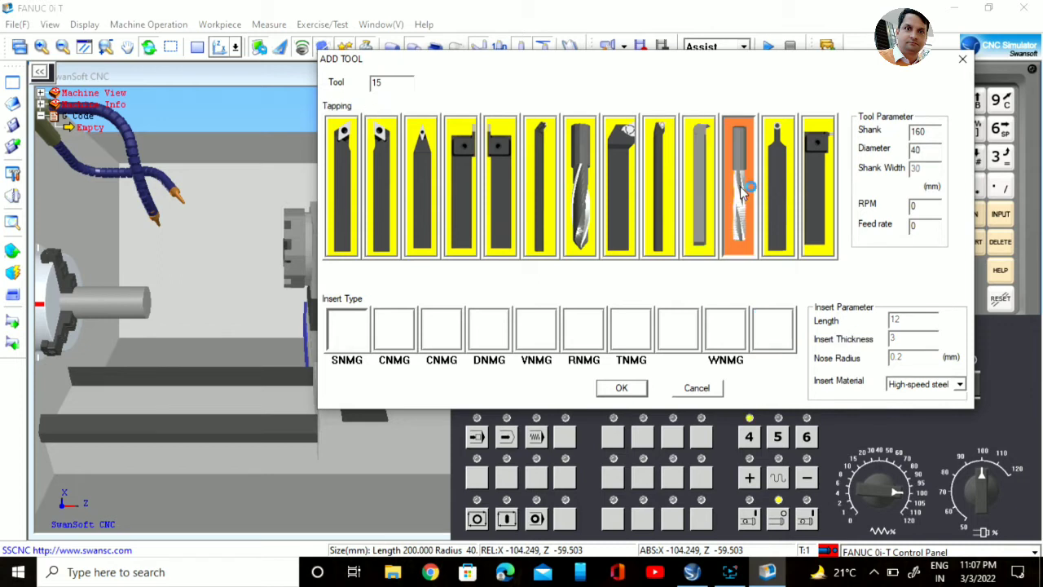
double_click(781, 182)
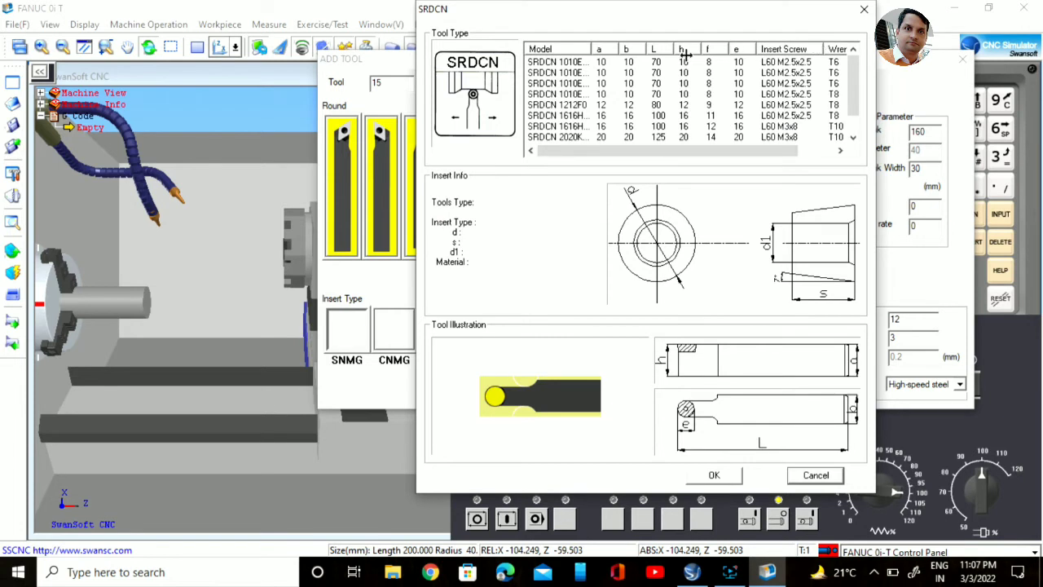
left_click(865, 9)
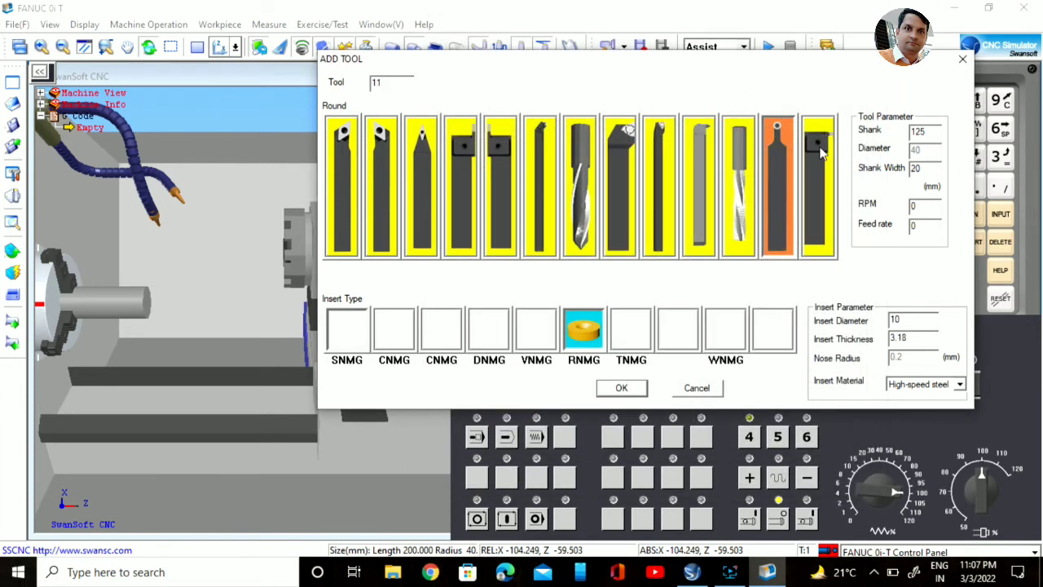
left_click(818, 210)
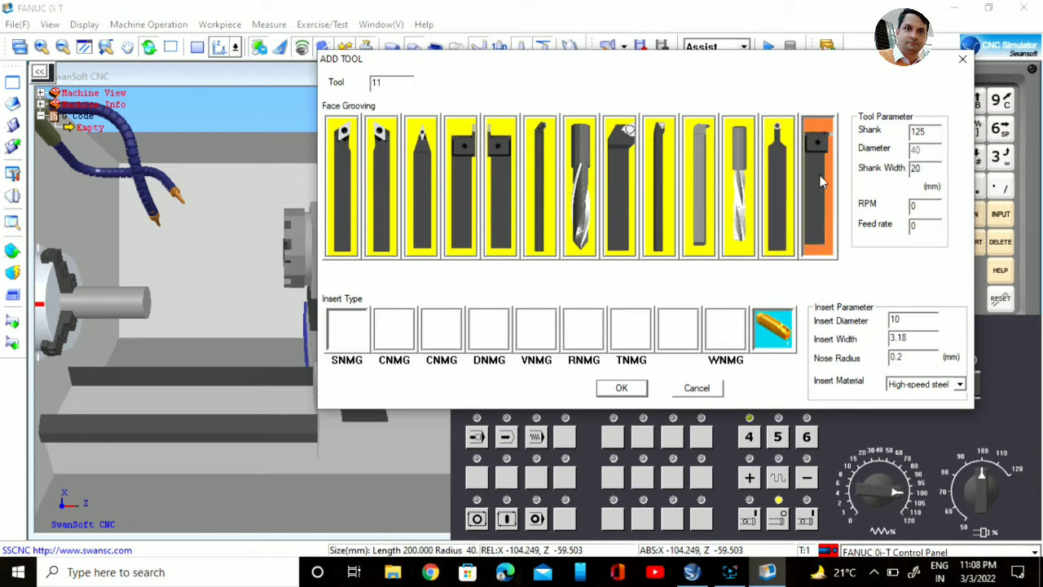
left_click(742, 188)
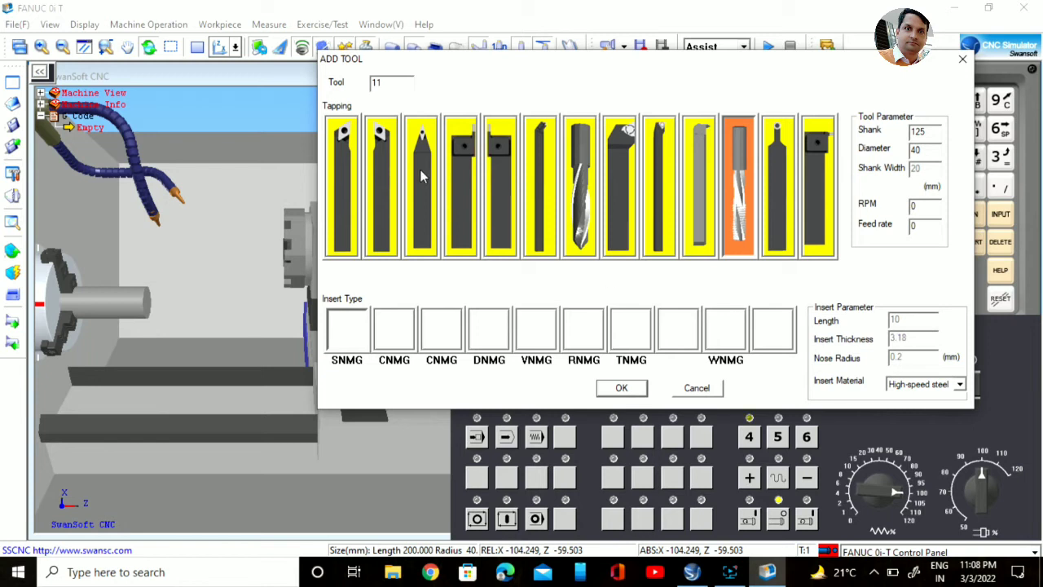
- Define an external turning tool with a 25 mm shank width and a 35° VNMG insert of 4.0 mm thickness and 0.8 mm nose radius
left_click(345, 165)
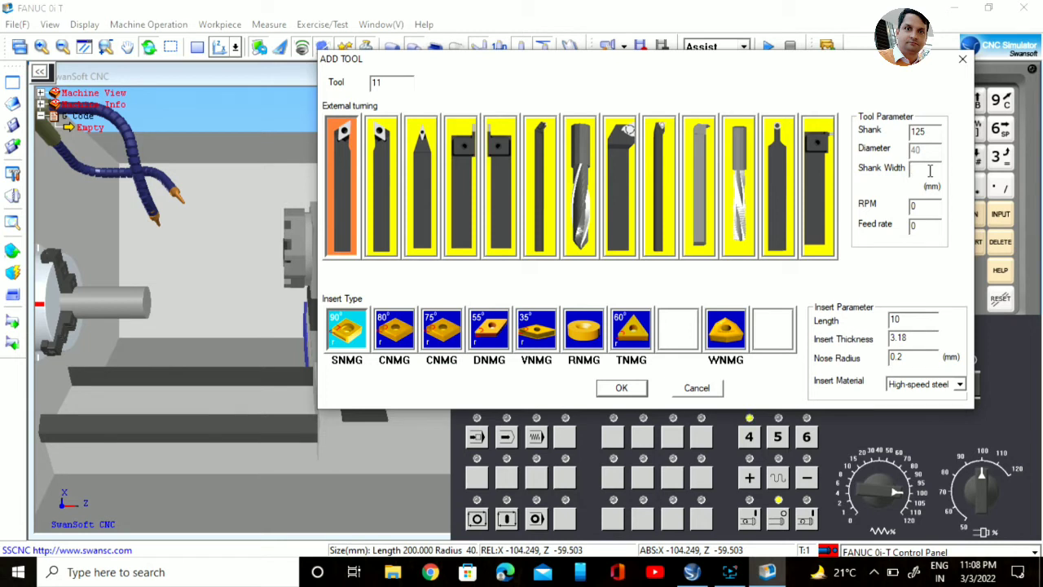
type("25")
left_click(537, 339)
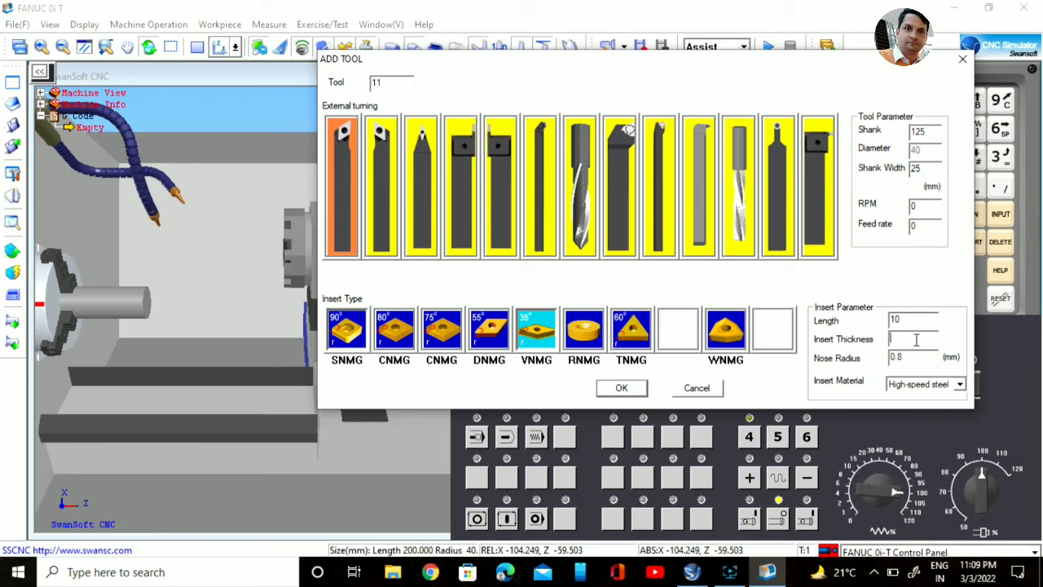
type("4")
- Set the insert material to carbon tool steel and add the external turning tool to the tool list as number 11
left_click(960, 385)
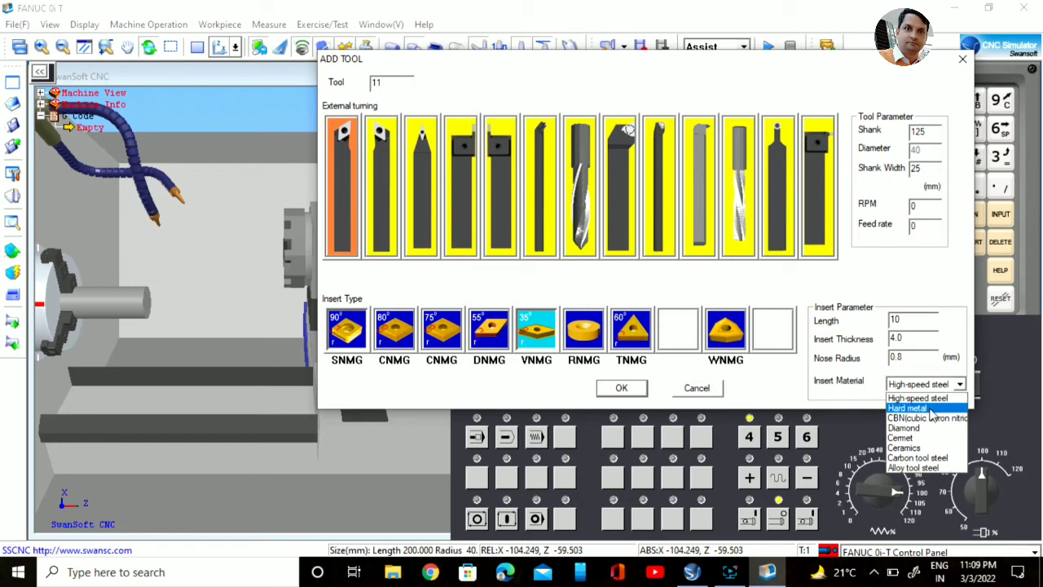
left_click(922, 459)
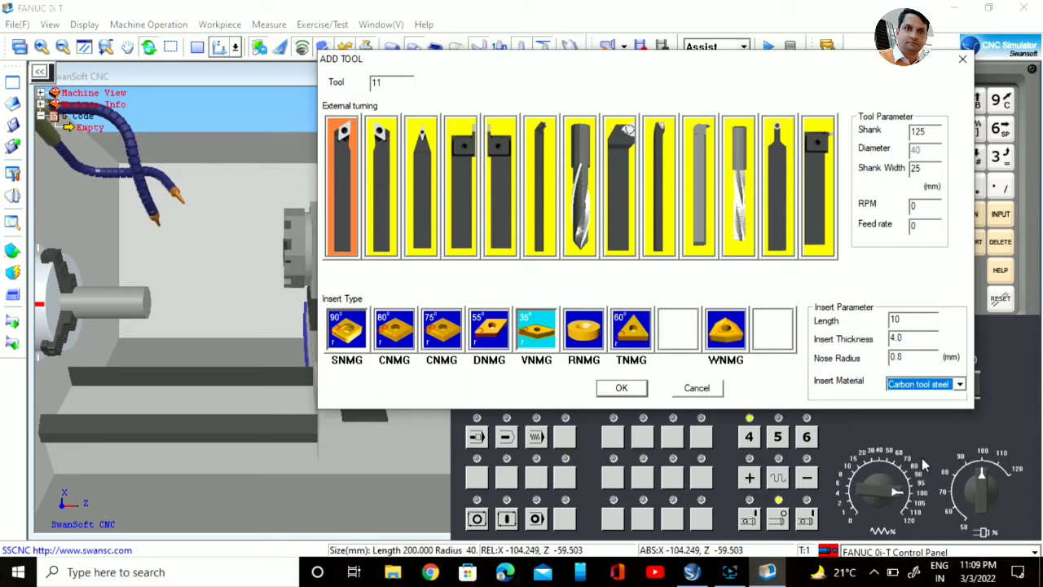
left_click(620, 388)
left_click(621, 388)
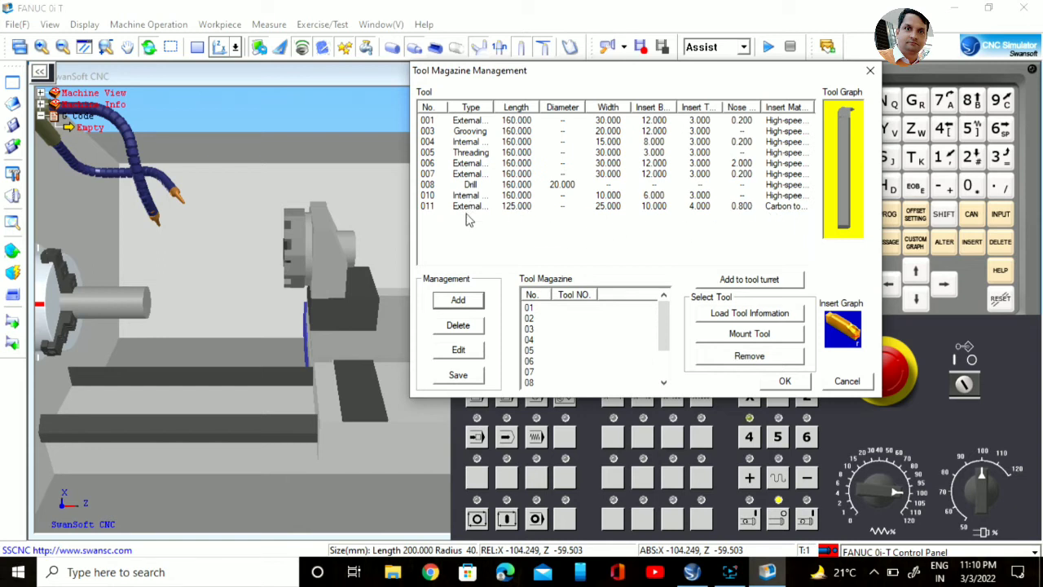
- Add internal turning tool 12 with a 90° SNMG high-speed steel insert to the tool list
left_click(458, 302)
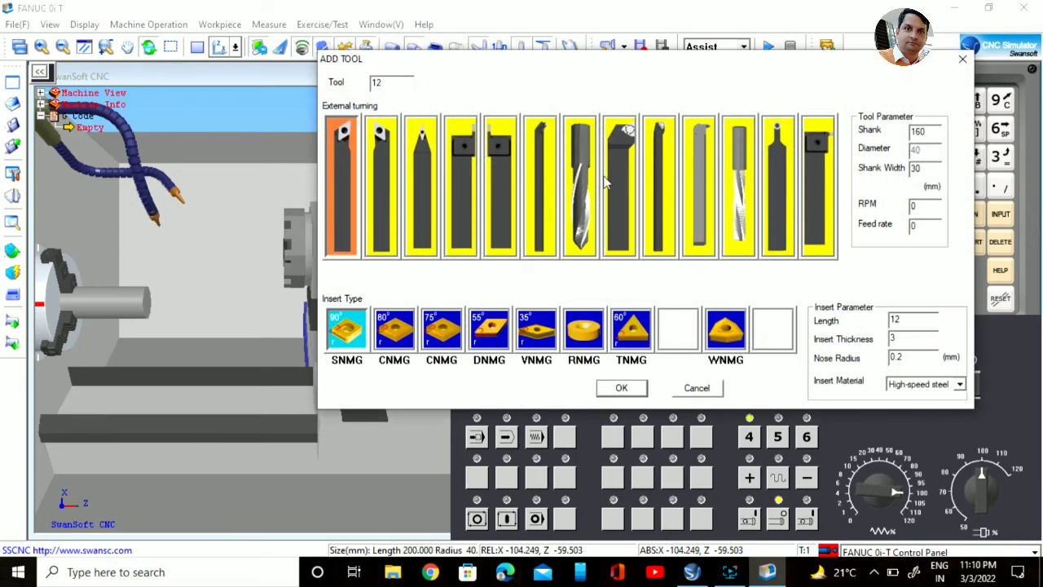
left_click(547, 163)
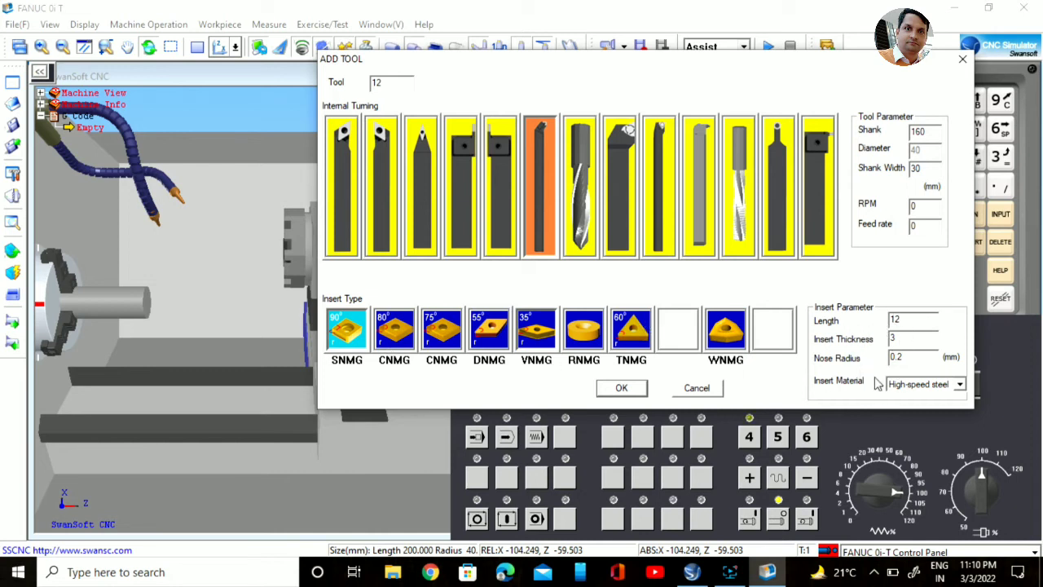
left_click(959, 384)
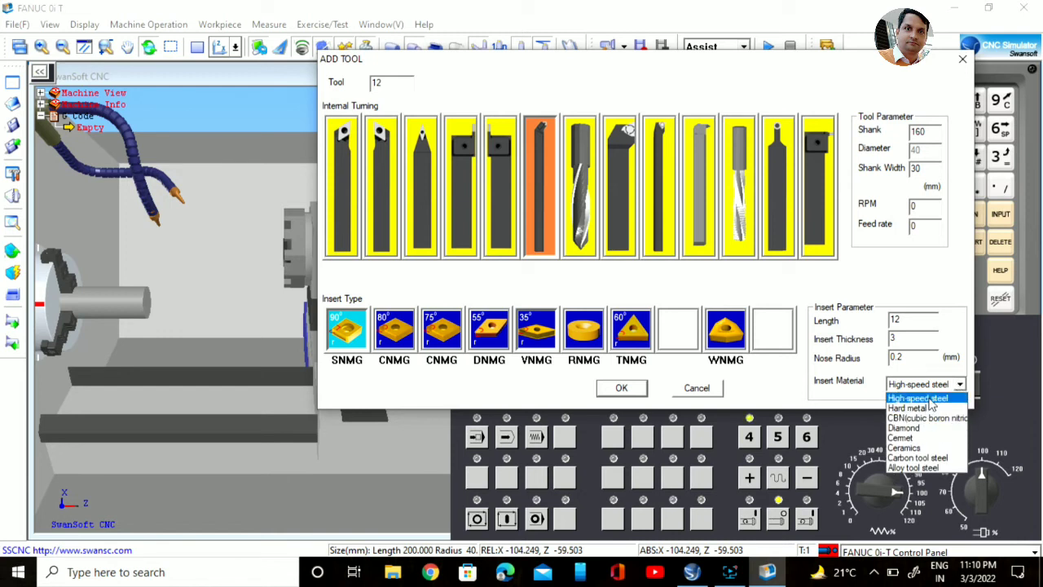
left_click(931, 399)
left_click(623, 389)
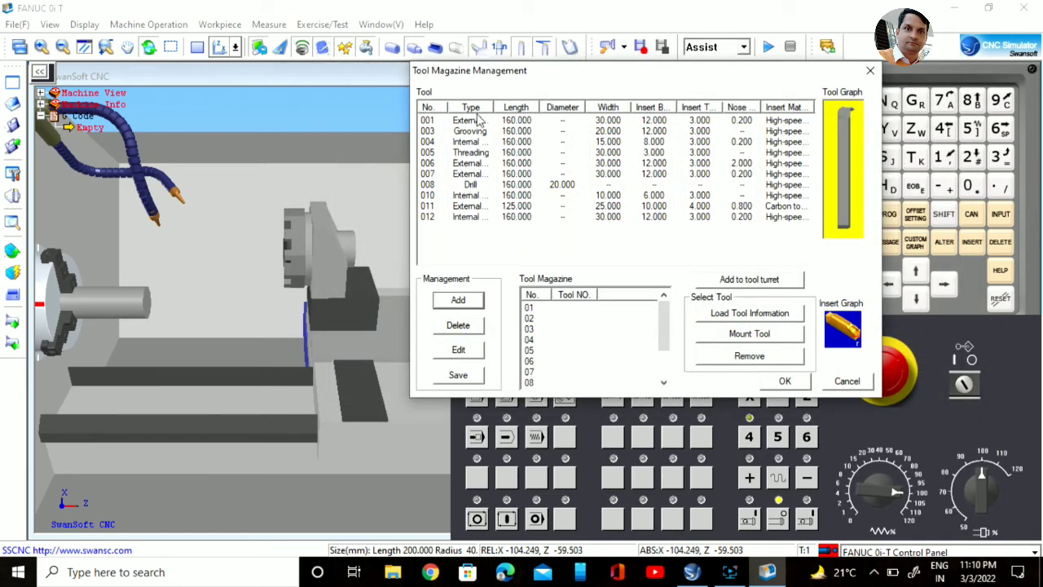
- Mount external turning tool 001 on tool station 1 of the turret and apply the tool magazine setup
left_click(484, 219)
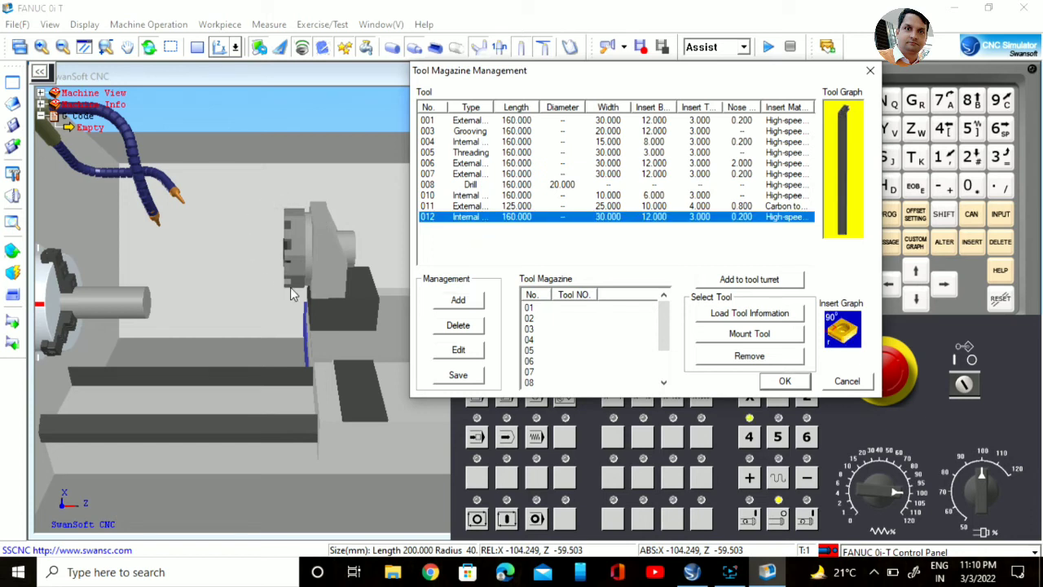
left_click(476, 122)
left_click(477, 130)
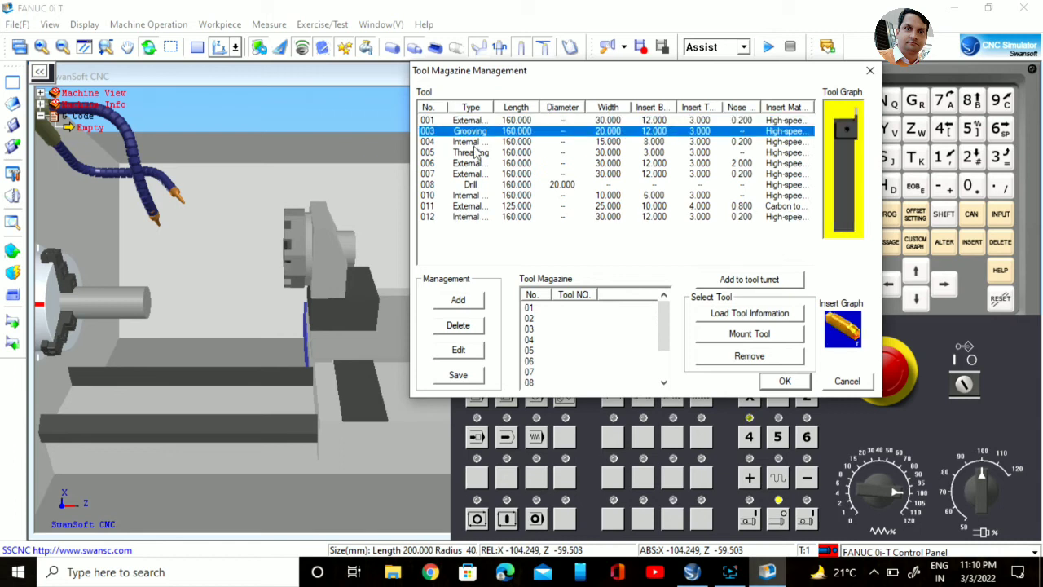
left_click(476, 142)
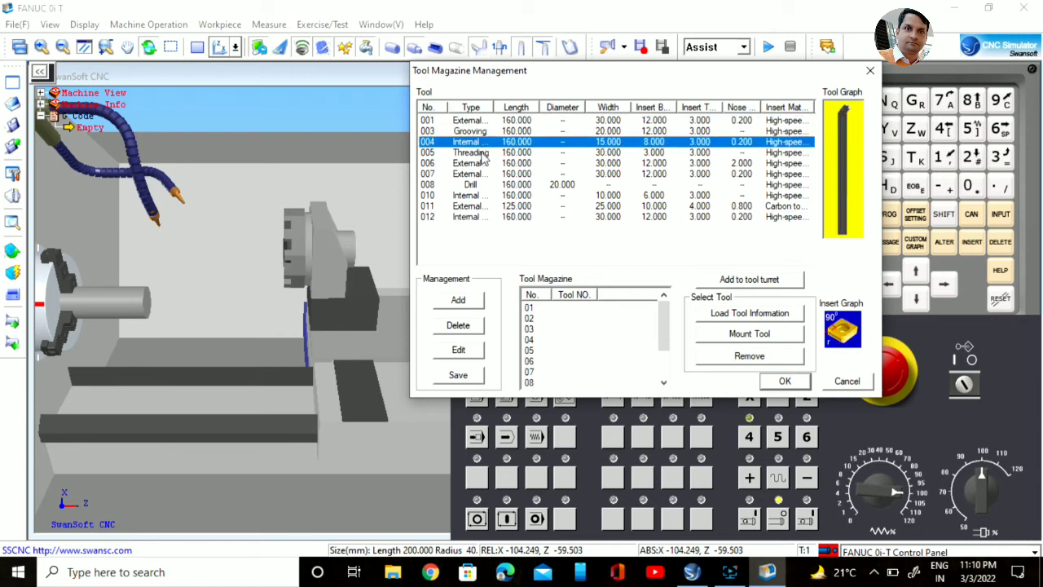
left_click(481, 120)
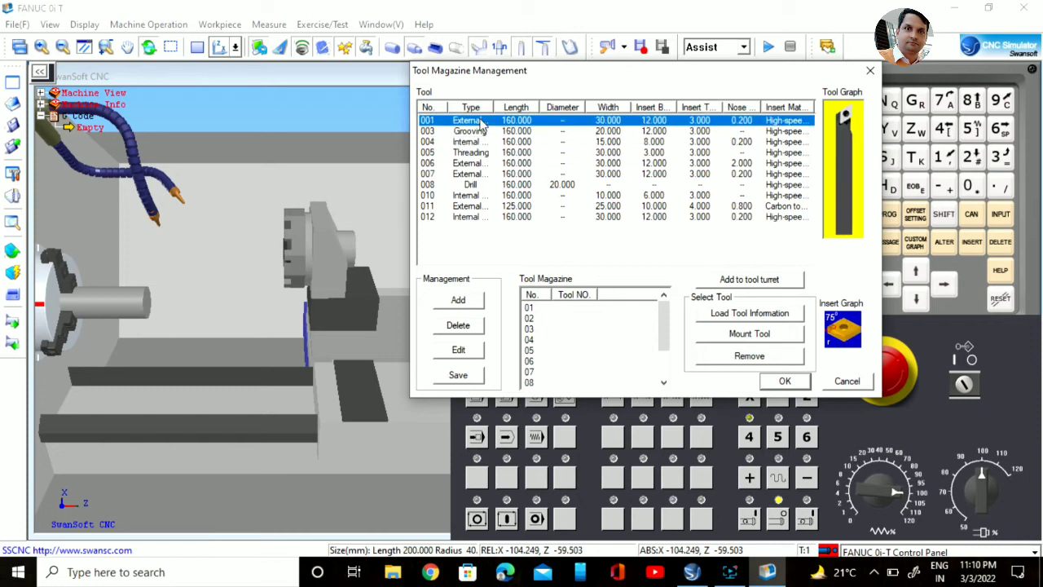
left_click(739, 280)
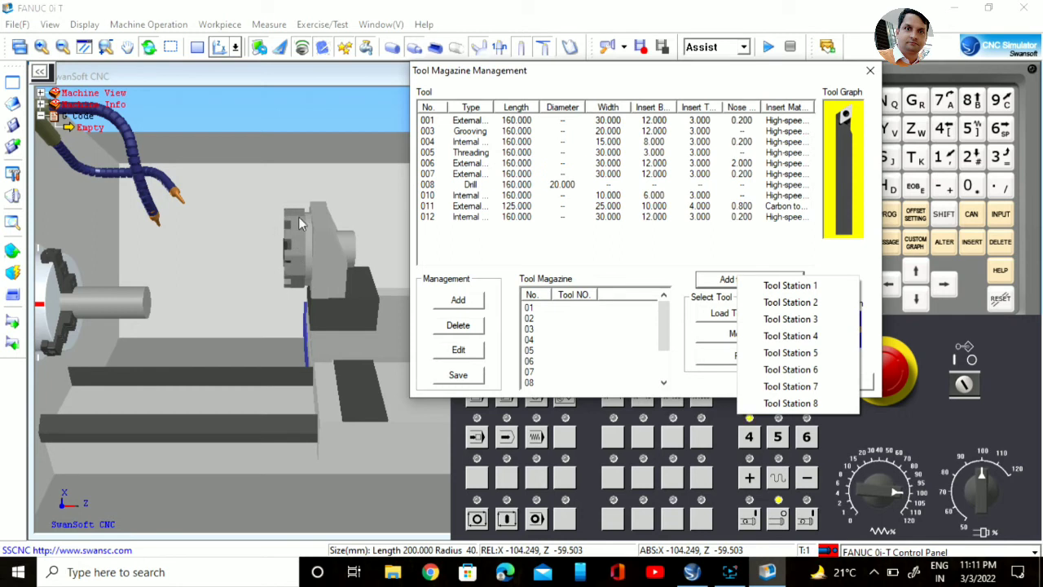
left_click(806, 286)
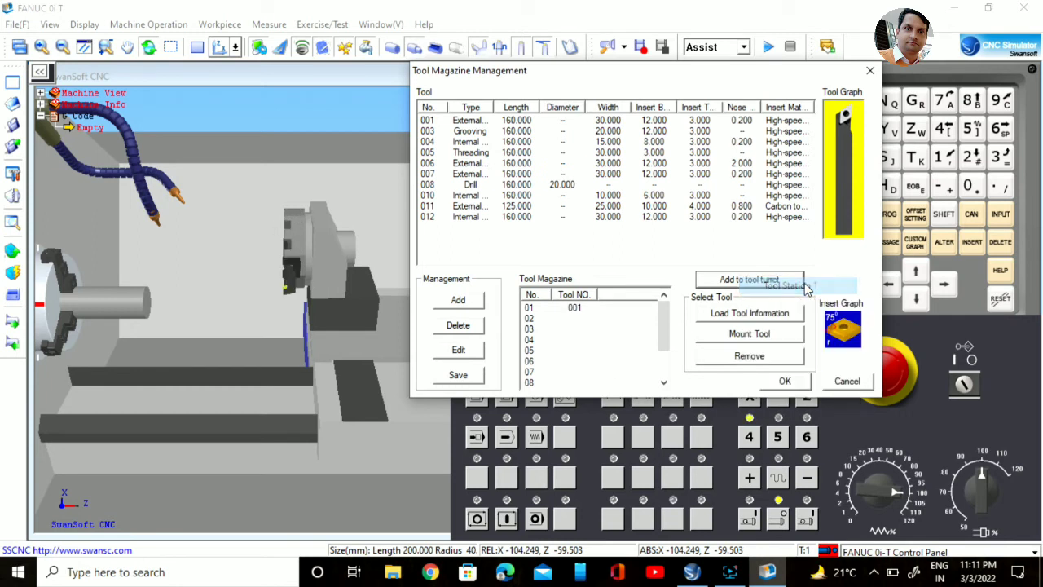
left_click(782, 383)
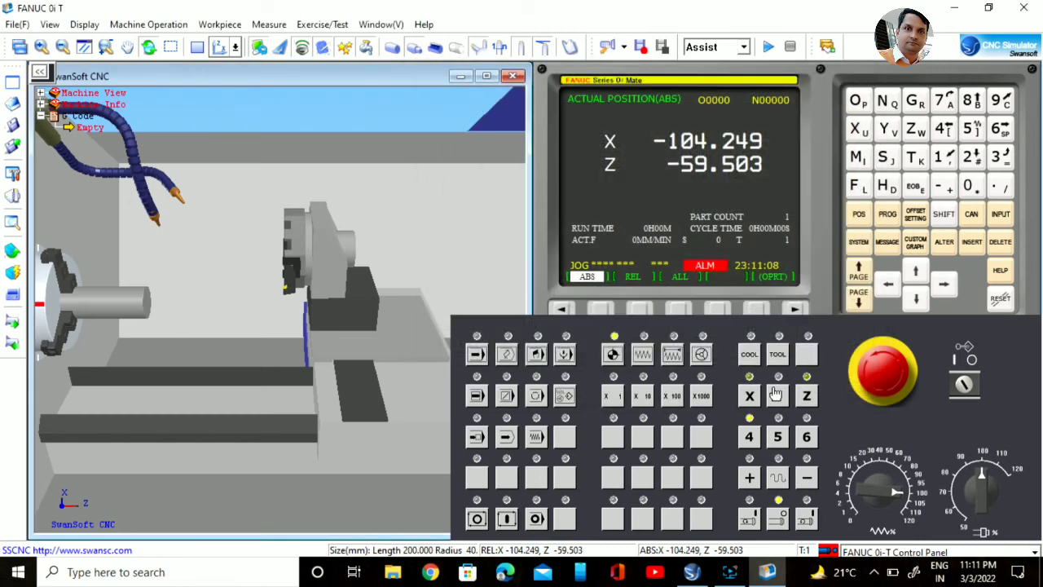
- Reopen tool management, mount internal turning tool 004 on tool station 2 of the turret, and apply the change
left_click(12, 196)
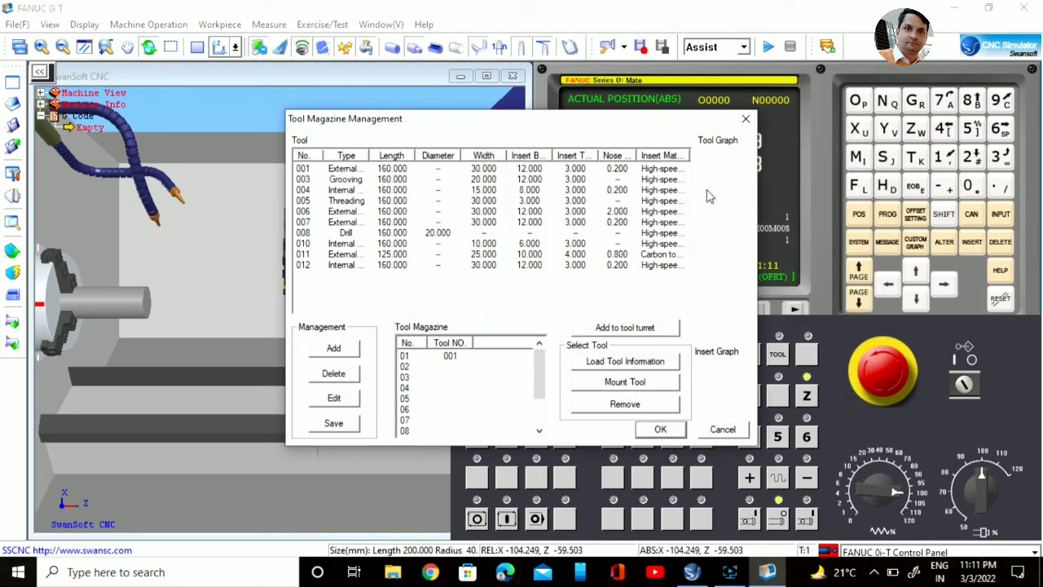
left_click(358, 191)
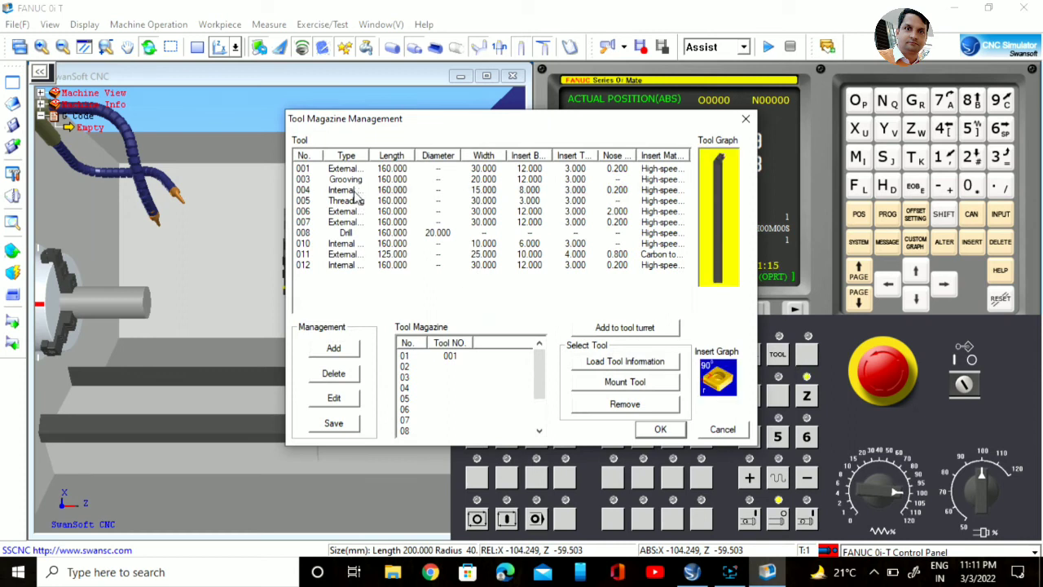
left_click(652, 328)
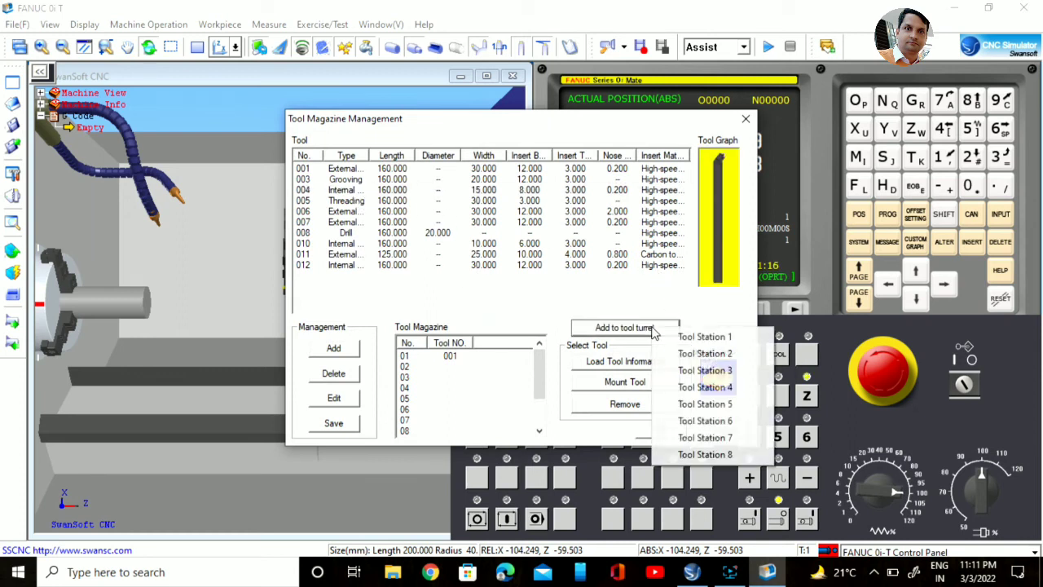
left_click(717, 358)
left_click(660, 429)
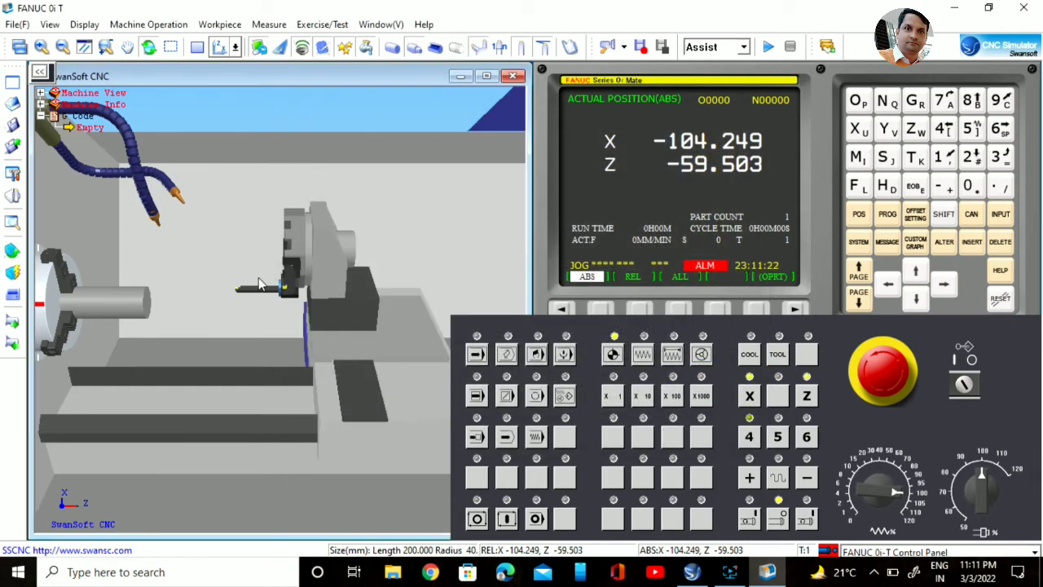
- Mount drill 008 on tool station 5 of the turret and apply the tool magazine change
scroll(269, 277, "up", 5)
middle_click_drag(332, 305, 351, 386)
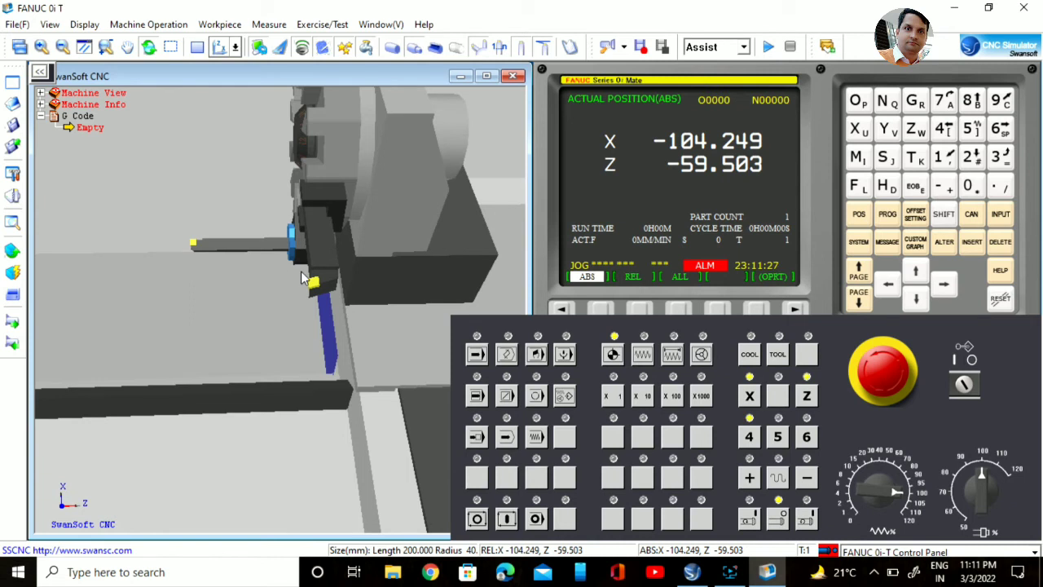
scroll(246, 246, "down", 2)
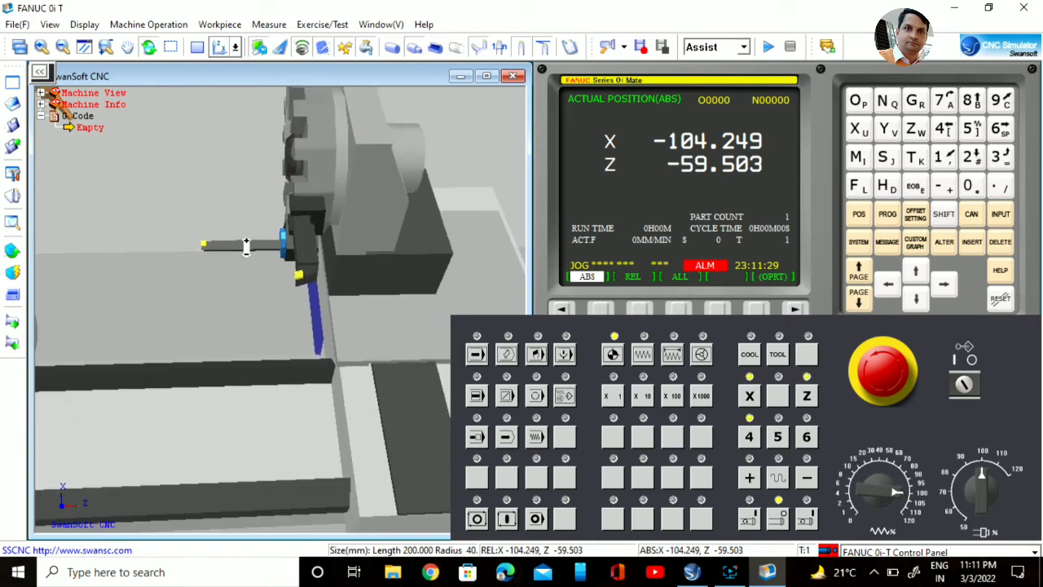
scroll(247, 248, "down", 5)
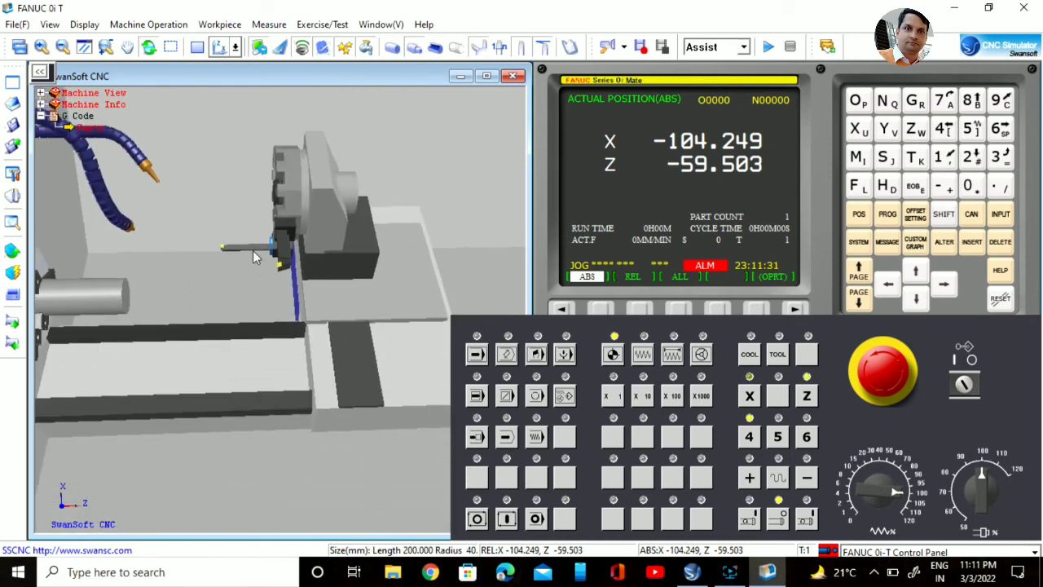
scroll(253, 251, "down", 2)
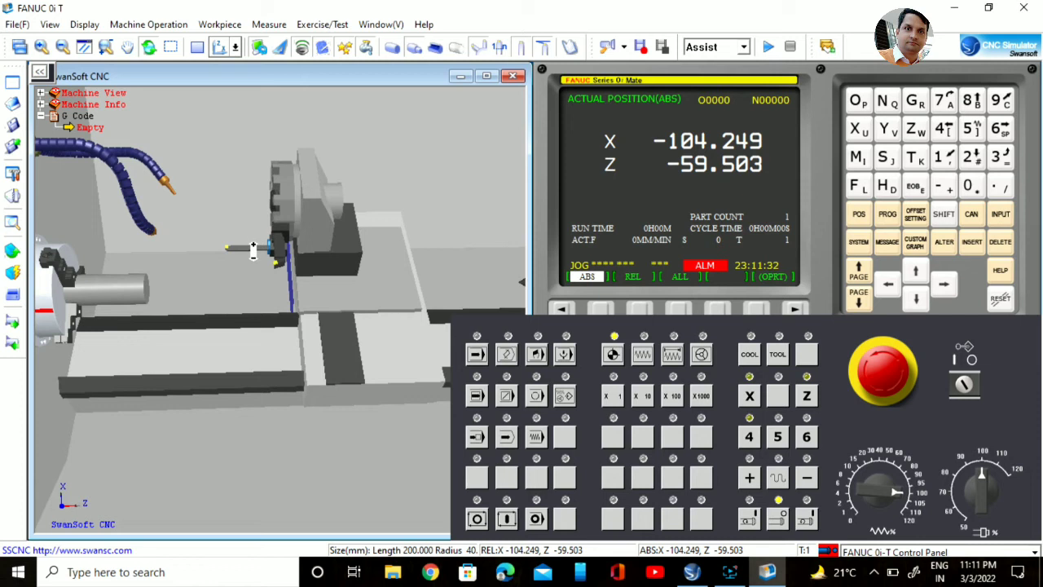
left_click(12, 196)
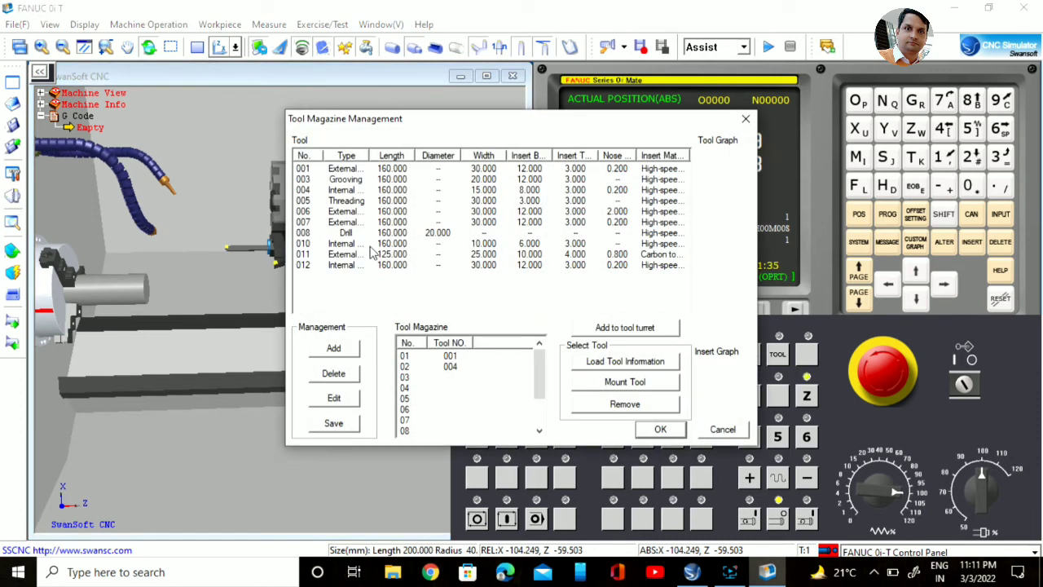
left_click(369, 234)
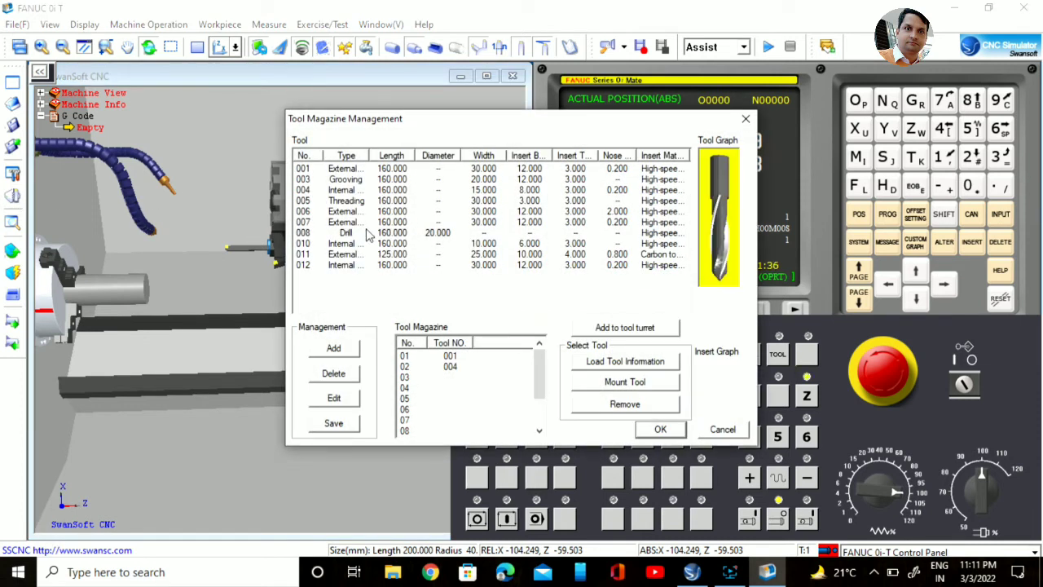
left_click(609, 327)
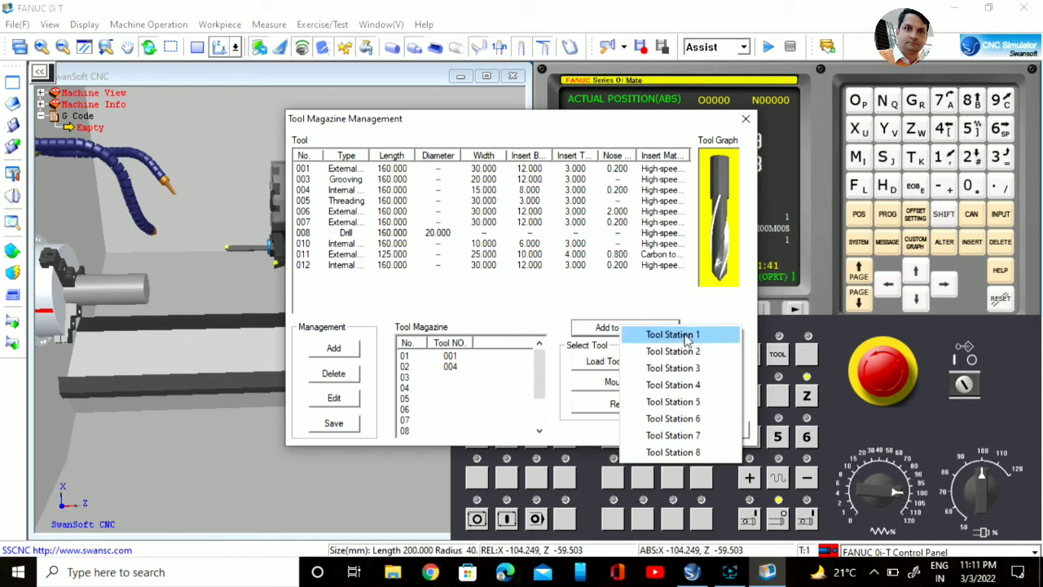
left_click(688, 401)
left_click(668, 430)
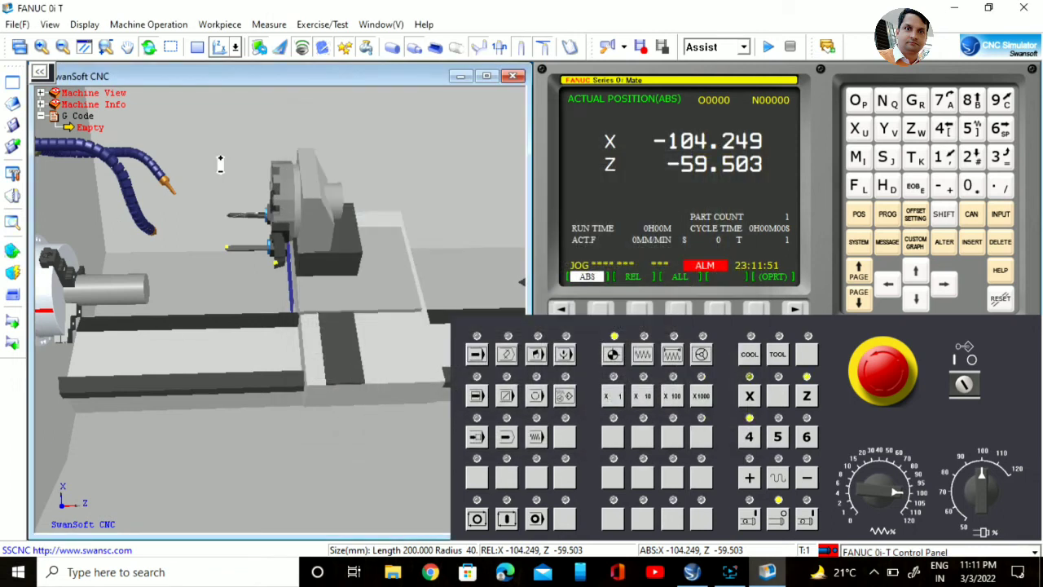
- Switch the machine to jog mode and index the turret to tool position 4
scroll(220, 164, "up", 3)
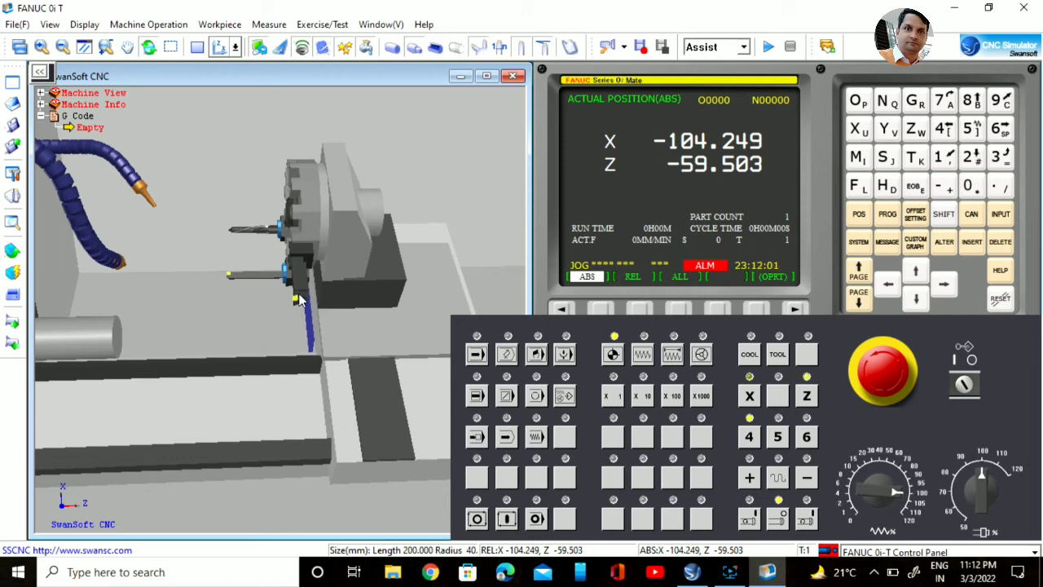
left_click(642, 355)
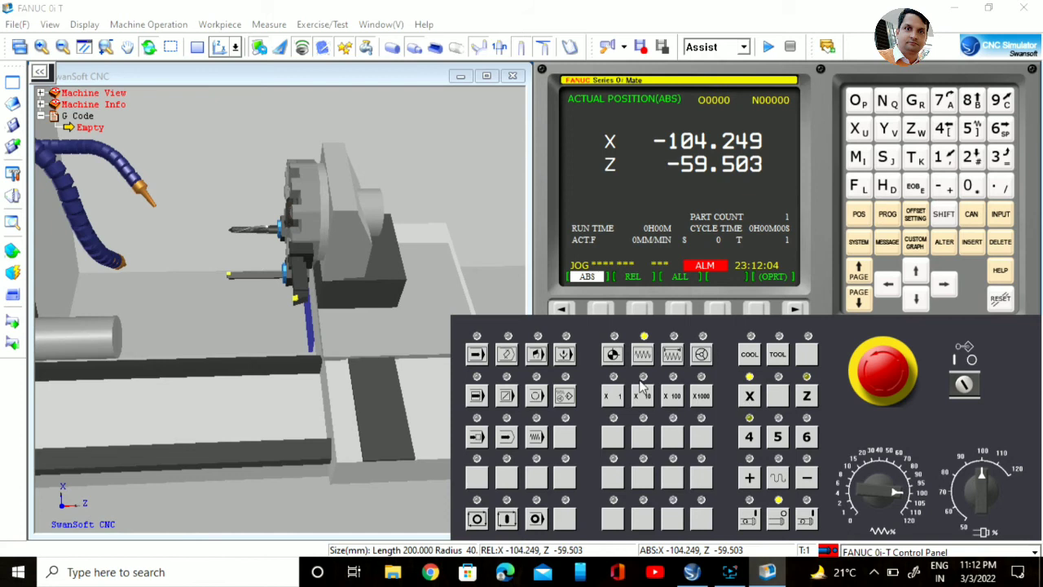
left_click(778, 356)
left_click(779, 356)
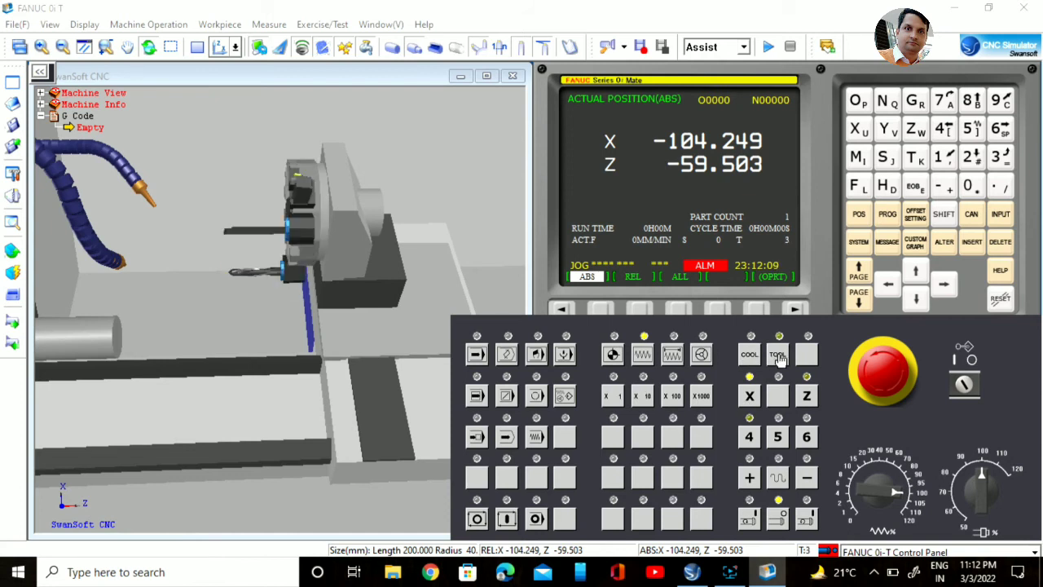
left_click(779, 356)
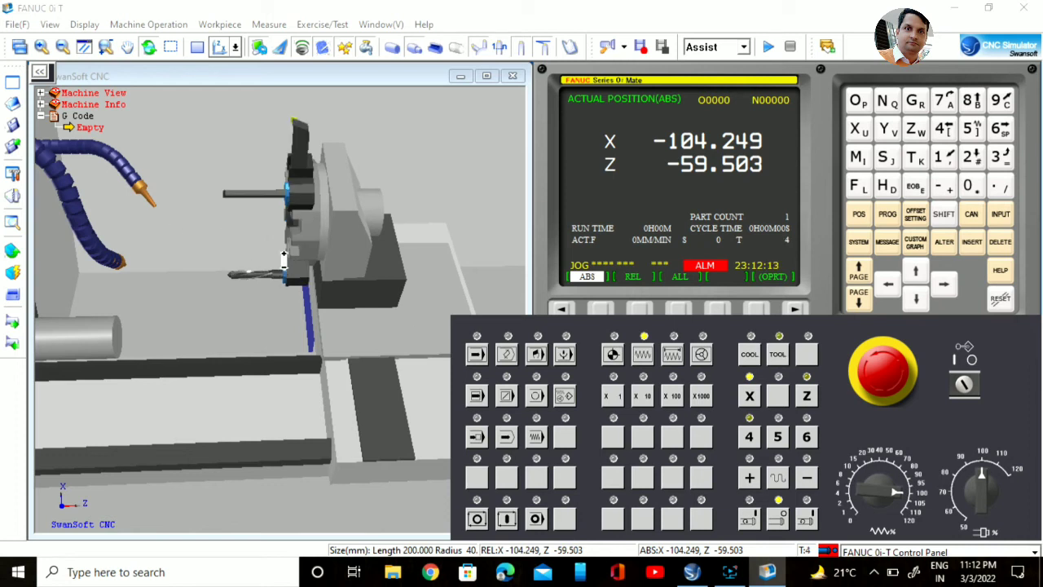
scroll(283, 256, "up", 3)
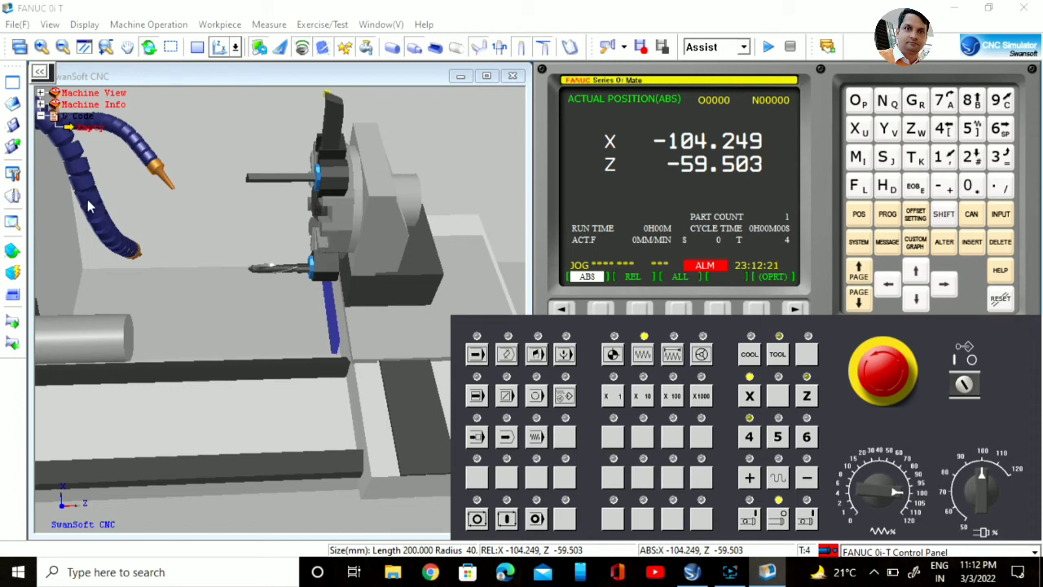
- Mount grooving tool 003 on tool station 5 of the turret in place of the drill and apply the change
left_click(12, 197)
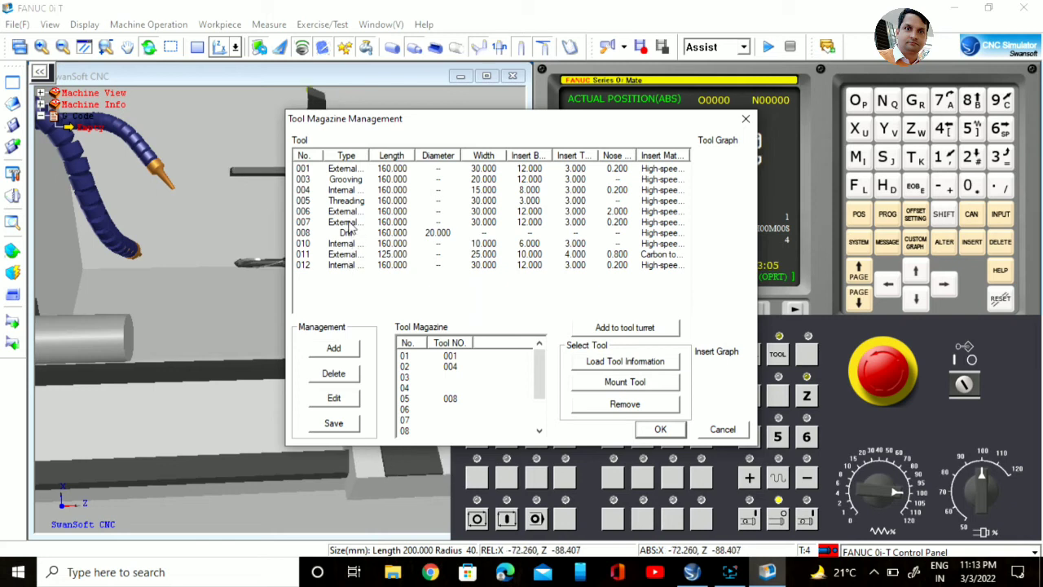
left_click(350, 179)
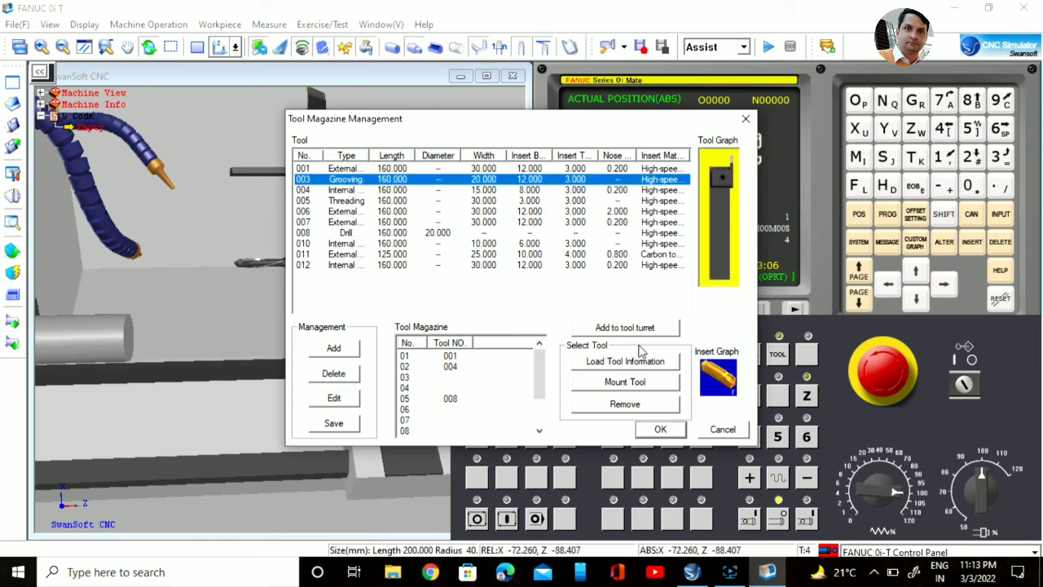
left_click(642, 330)
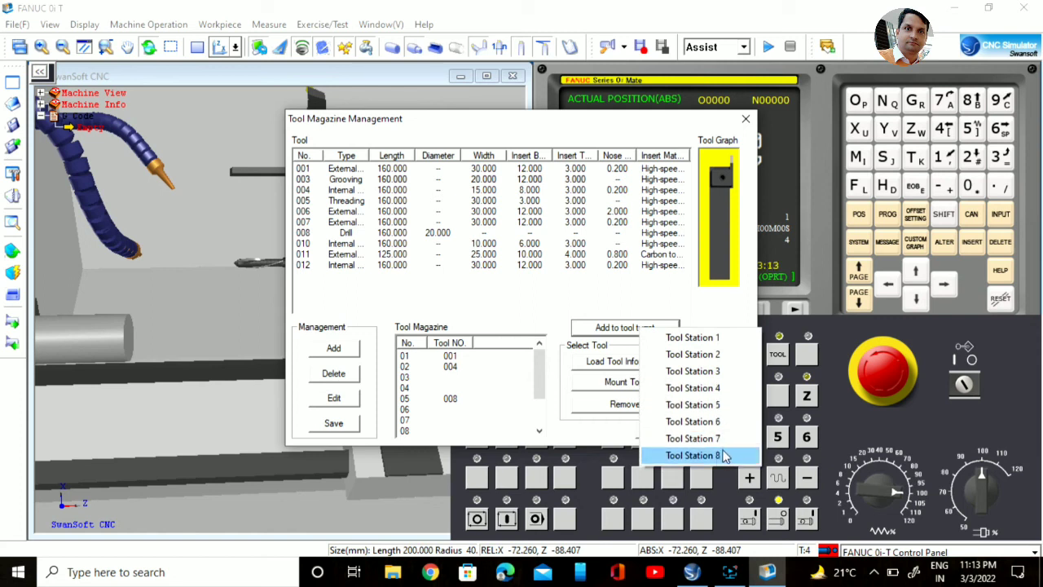
left_click(715, 405)
left_click(672, 434)
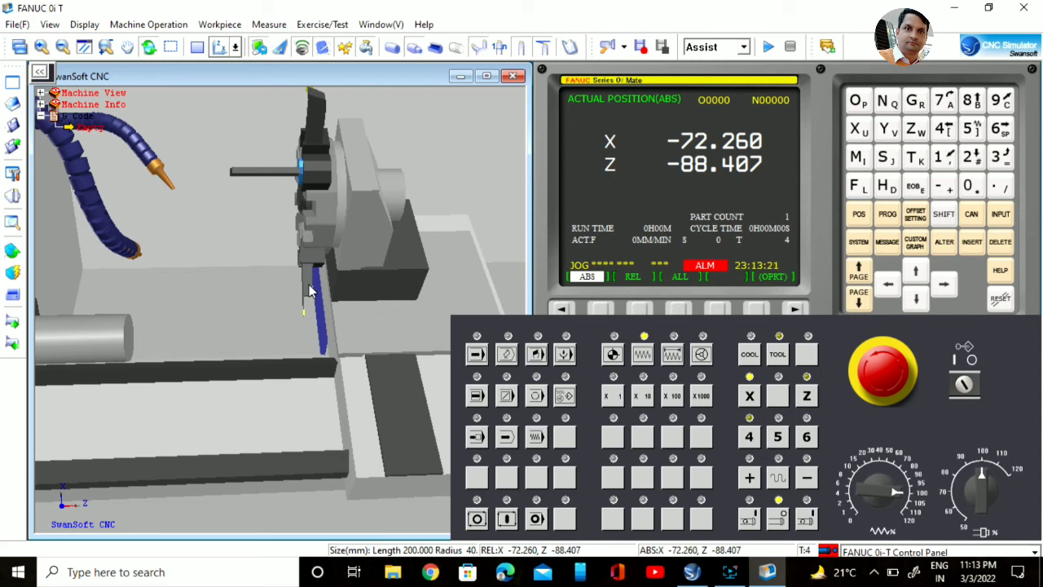
- Index the turret through the remaining tool positions until tool 1 is active again
scroll(258, 242, "down", 3)
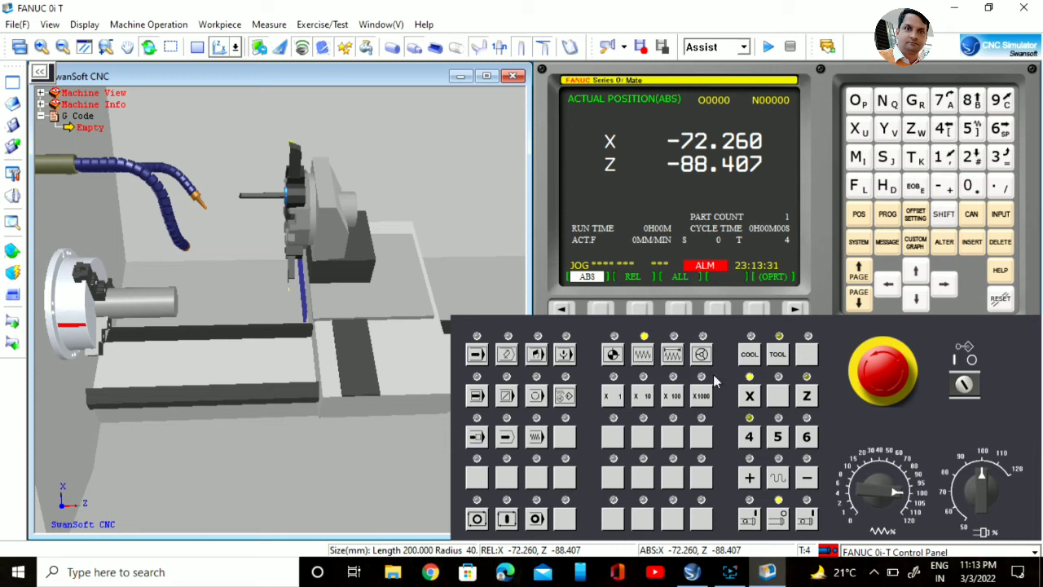
left_click(778, 353)
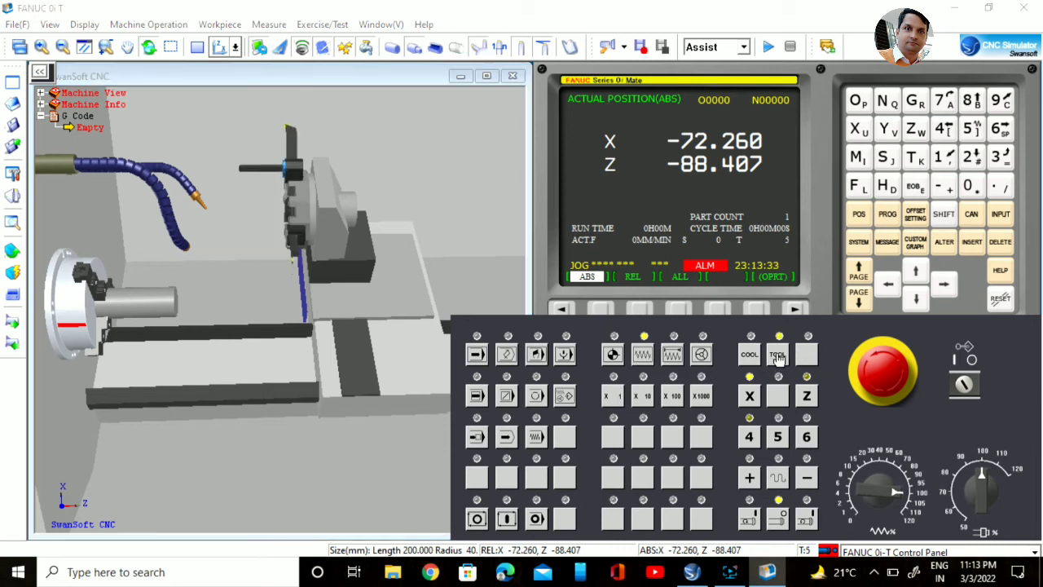
left_click(778, 355)
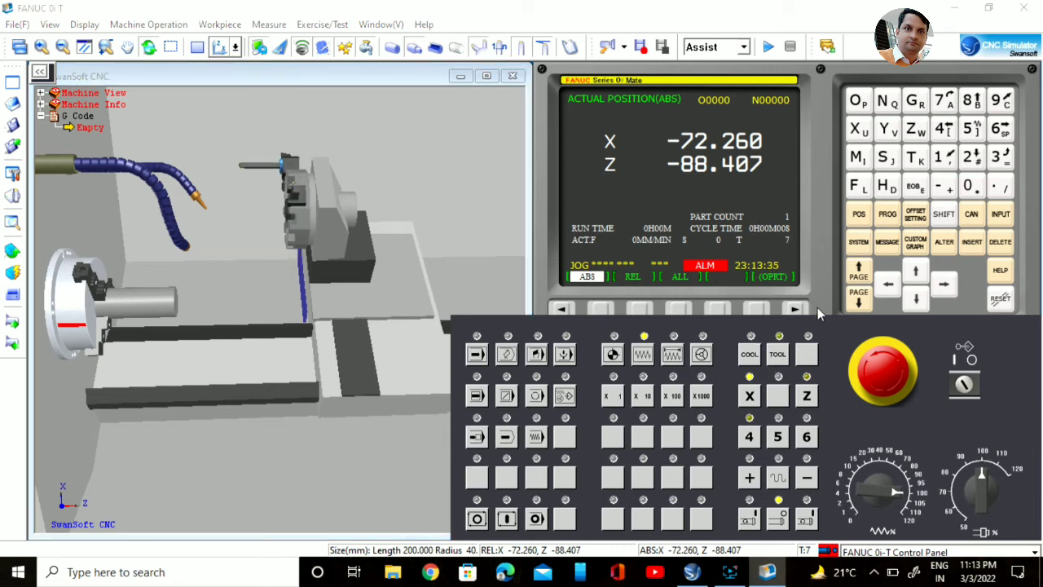
left_click(778, 354)
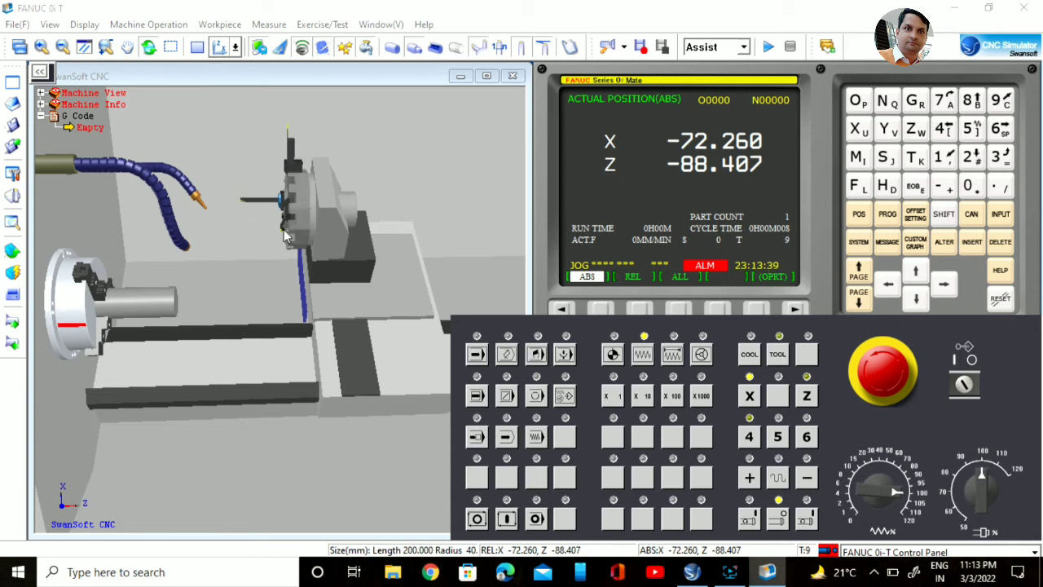
left_click(777, 356)
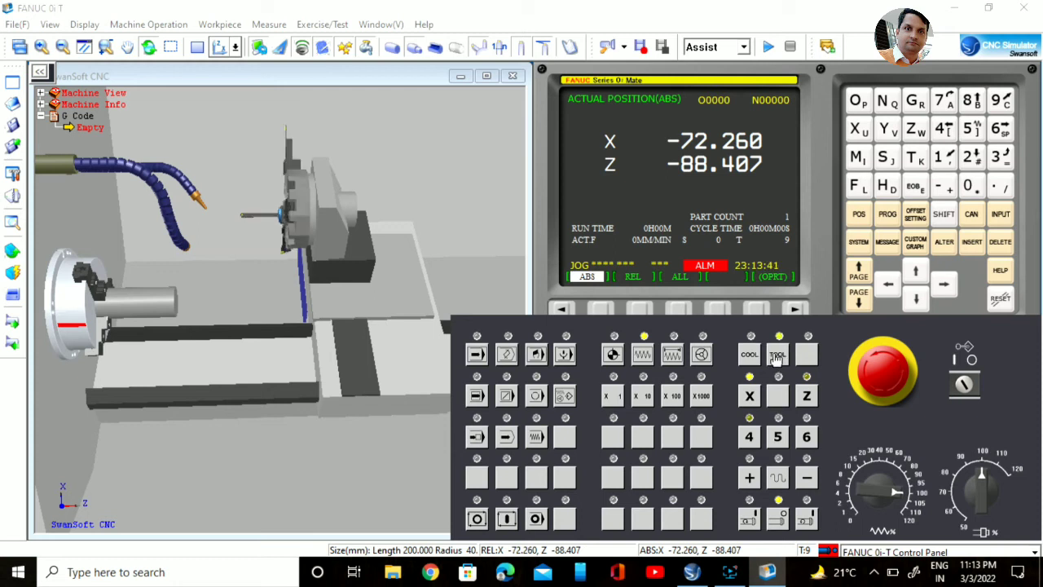
left_click(777, 356)
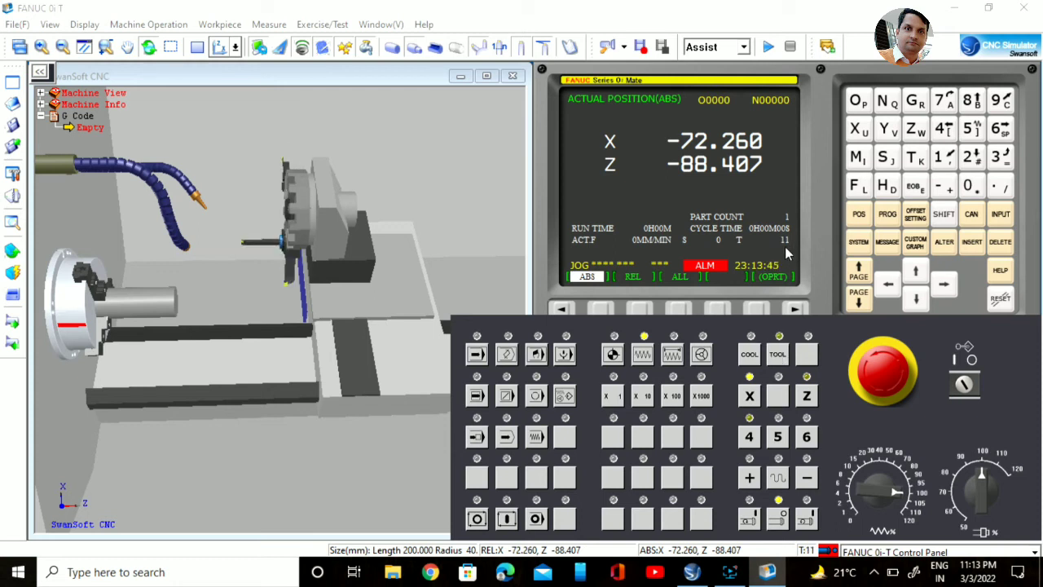
left_click(777, 356)
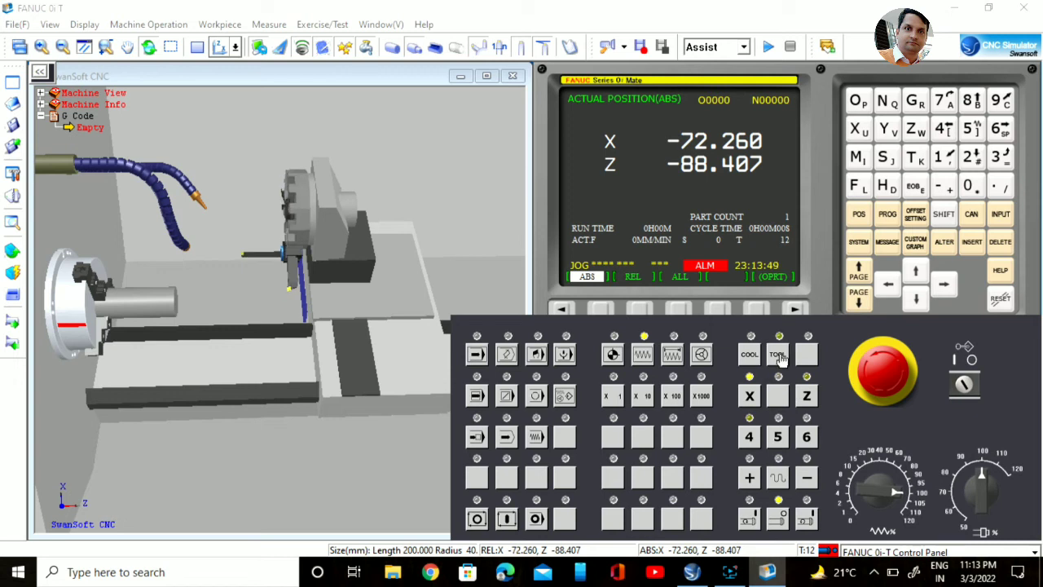
left_click(778, 356)
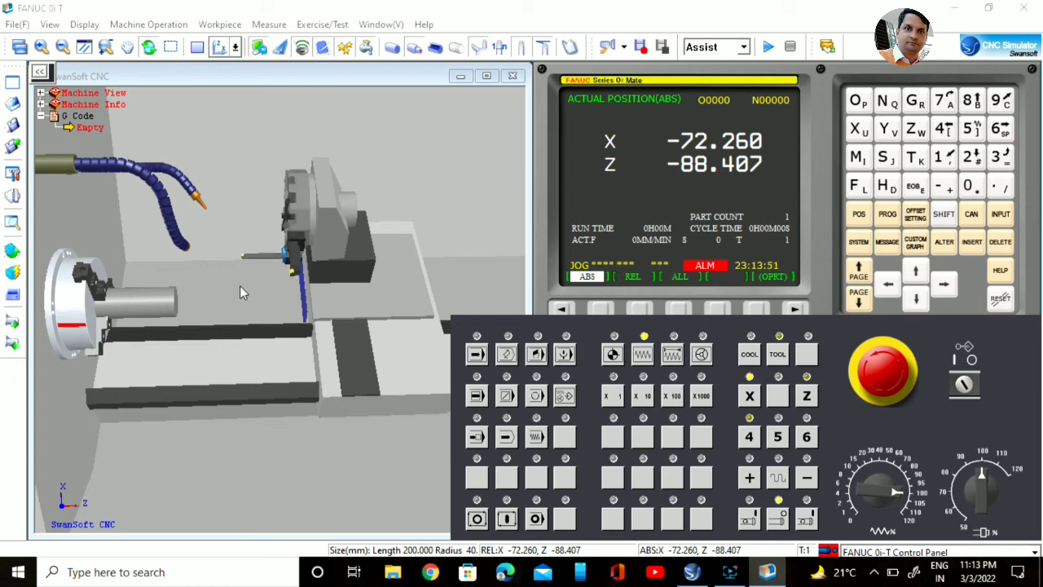
- Rapid-position tool 1 to the outer edge of the workpiece's end face
left_click_drag(242, 292, 282, 295)
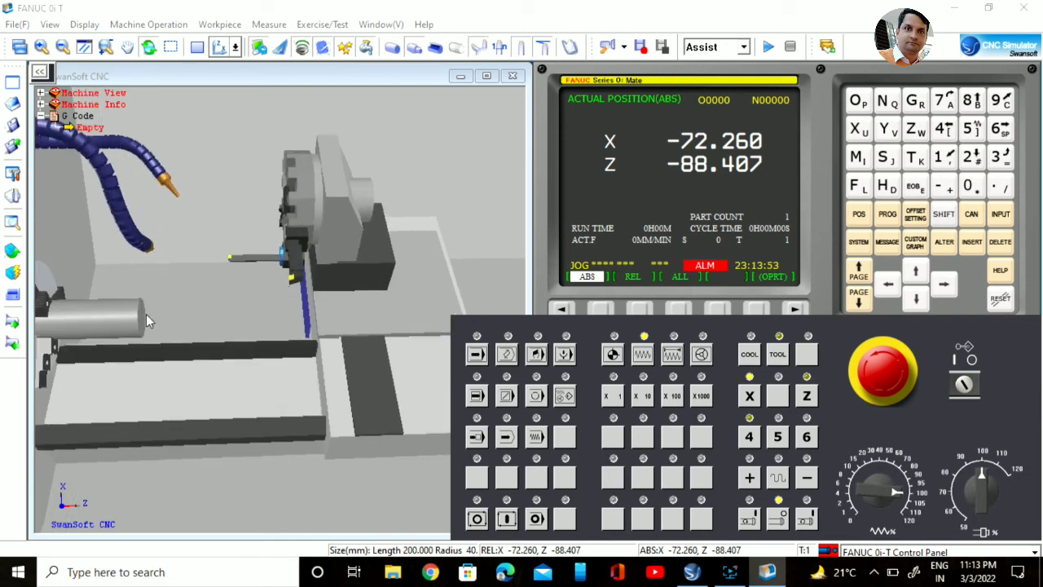
left_click(12, 249)
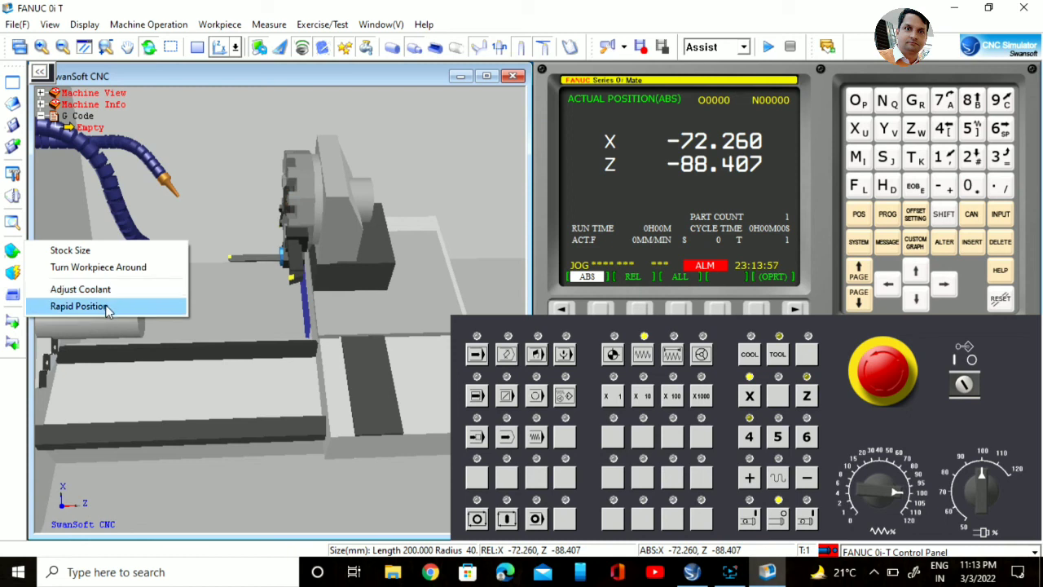
left_click(78, 306)
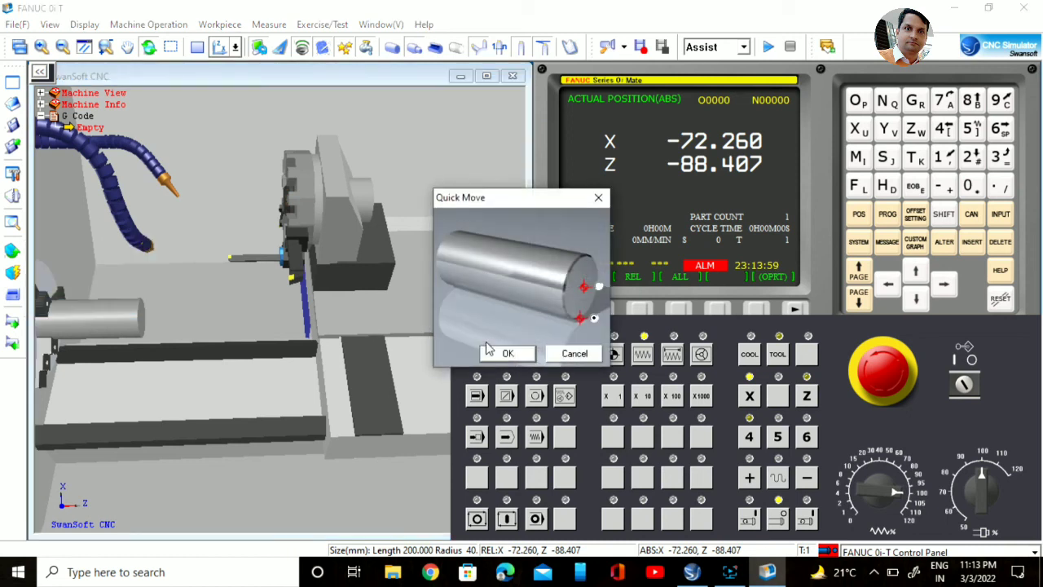
left_click(500, 353)
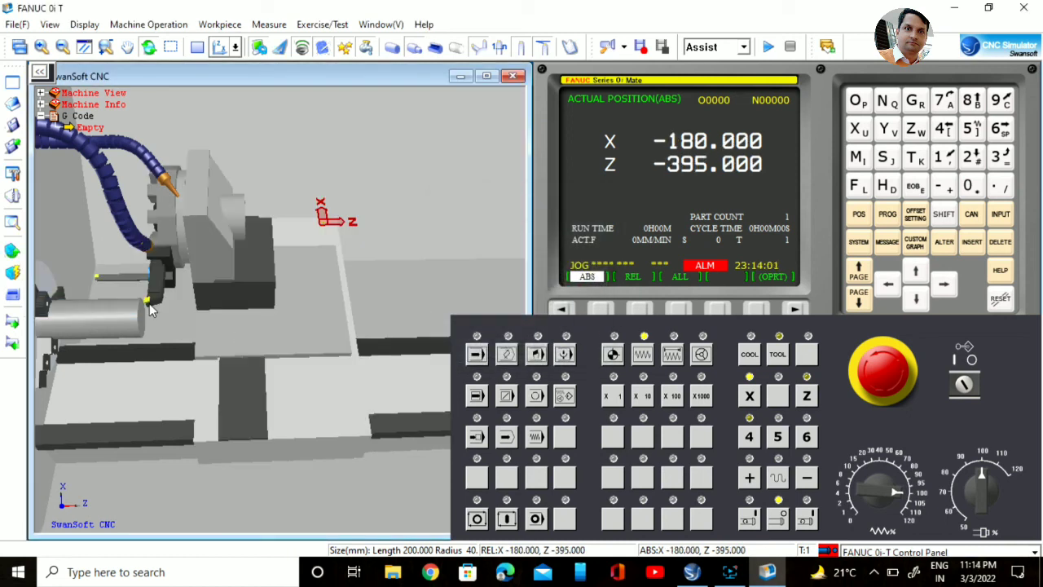
- Open the tool geometry offset table and examine the entries G 001 to G 003, ending on the X offset of G 001
left_click(915, 216)
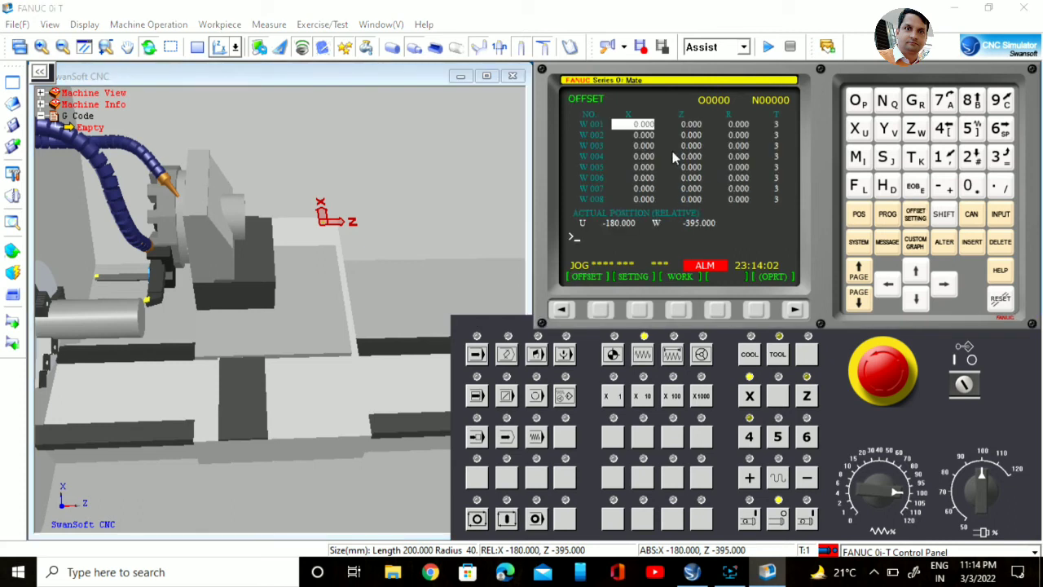
left_click(599, 310)
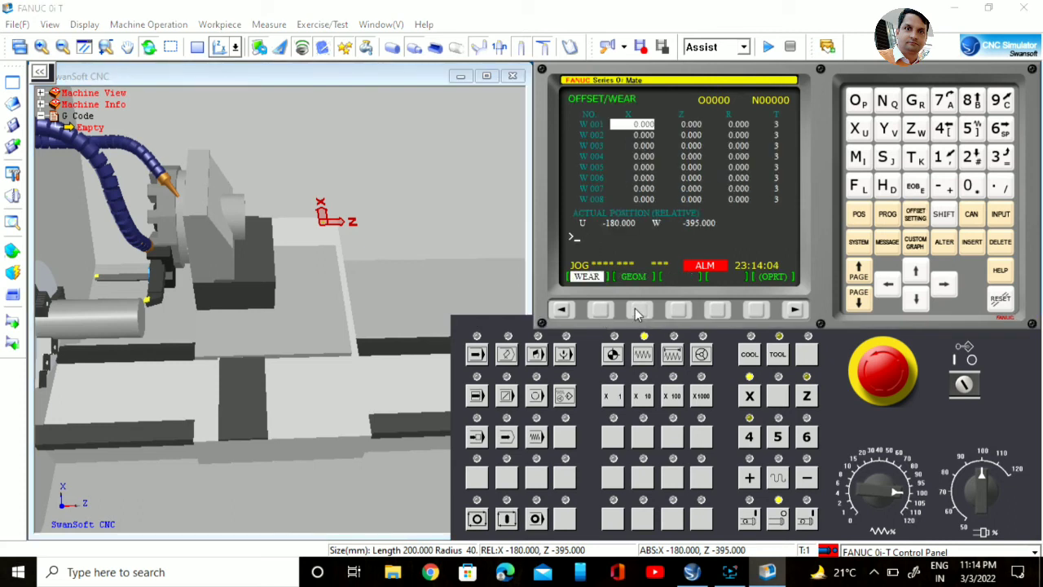
left_click(639, 309)
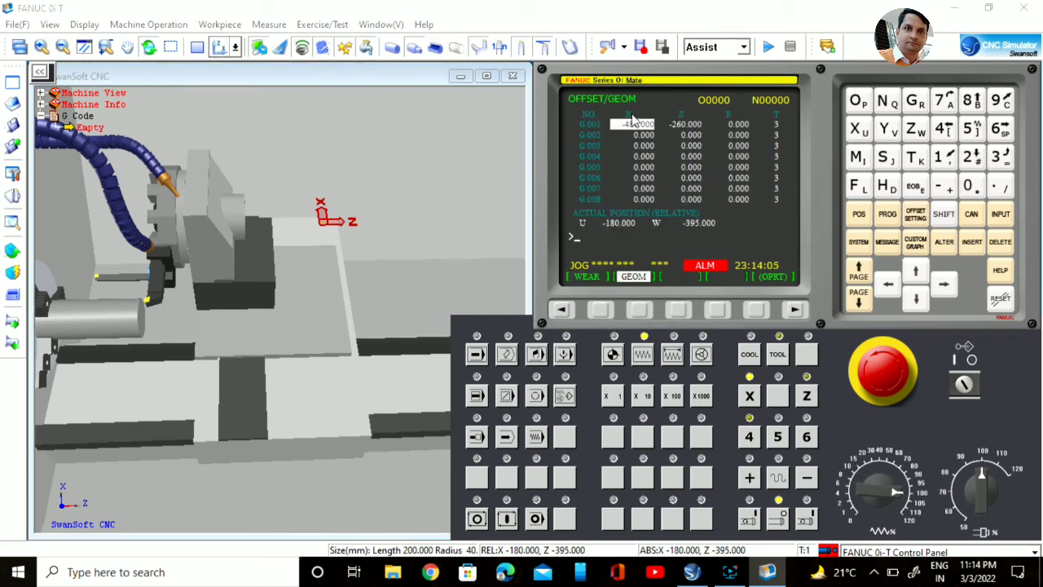
left_click(887, 214)
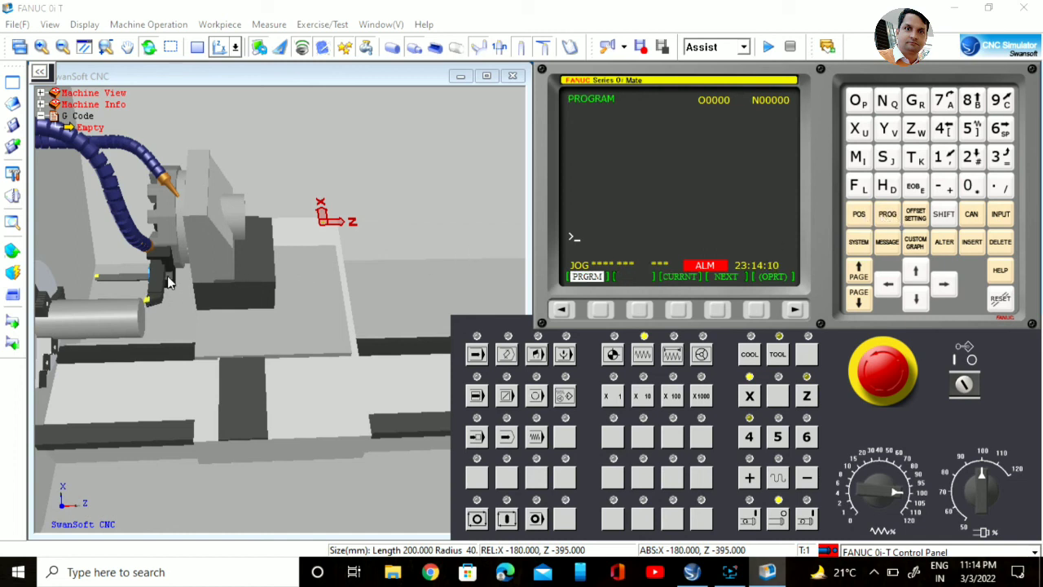
left_click(915, 214)
left_click(915, 298)
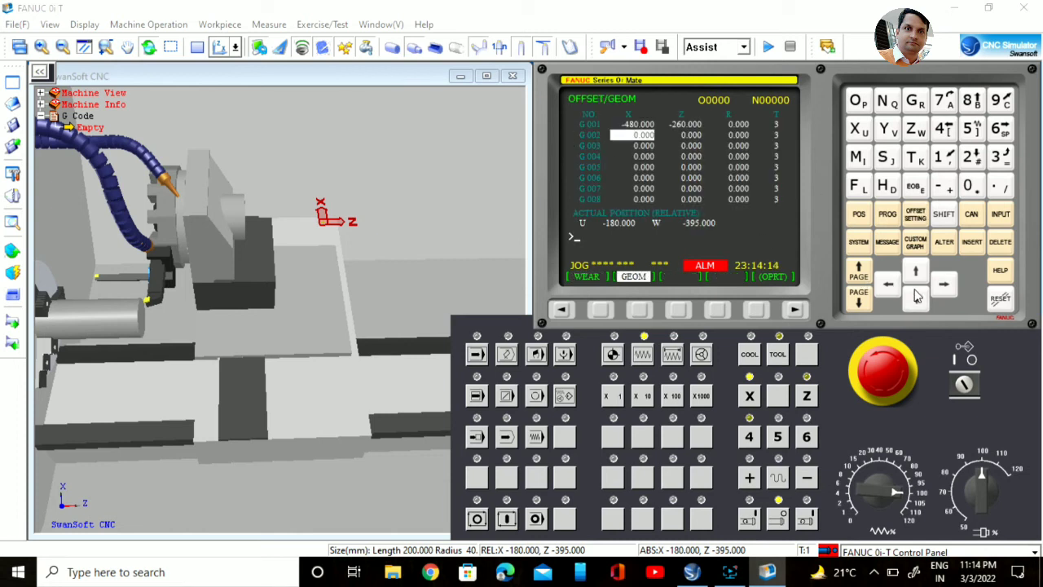
left_click(916, 298)
left_click(917, 270)
left_click(916, 270)
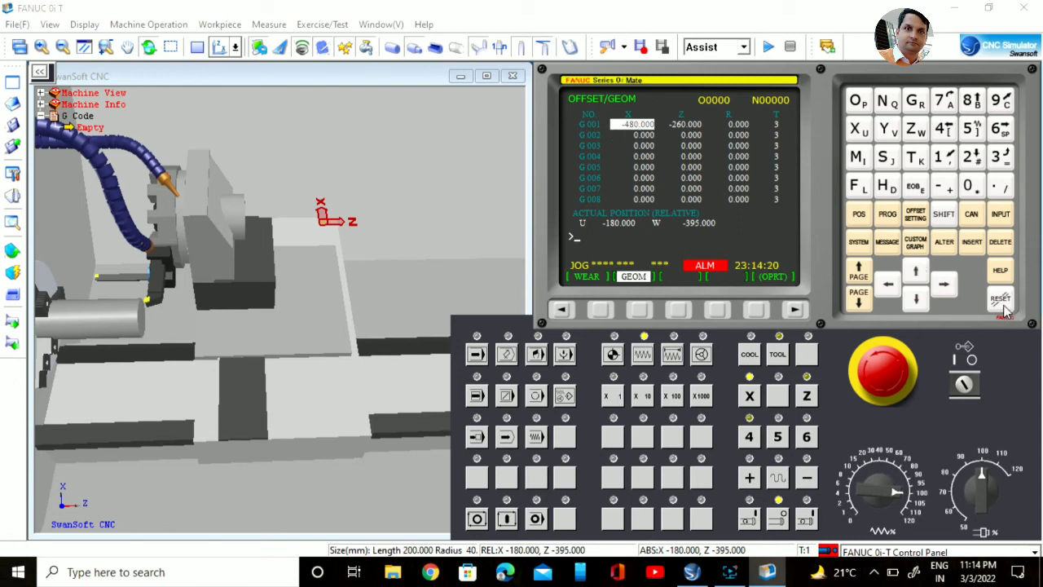
- Return the X and Z axes to the machine reference point and display the absolute position
left_click(613, 354)
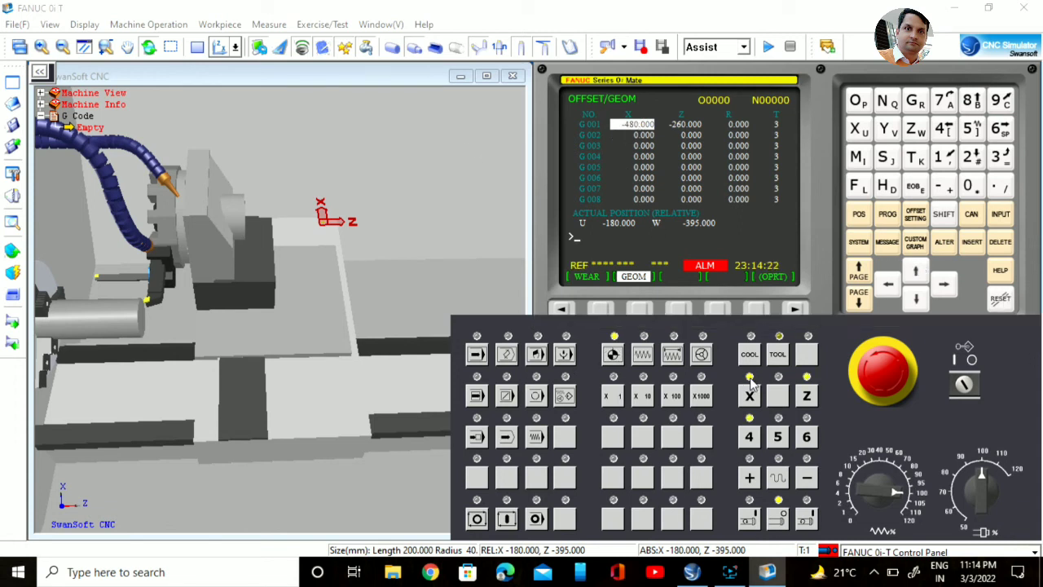
left_click(805, 396)
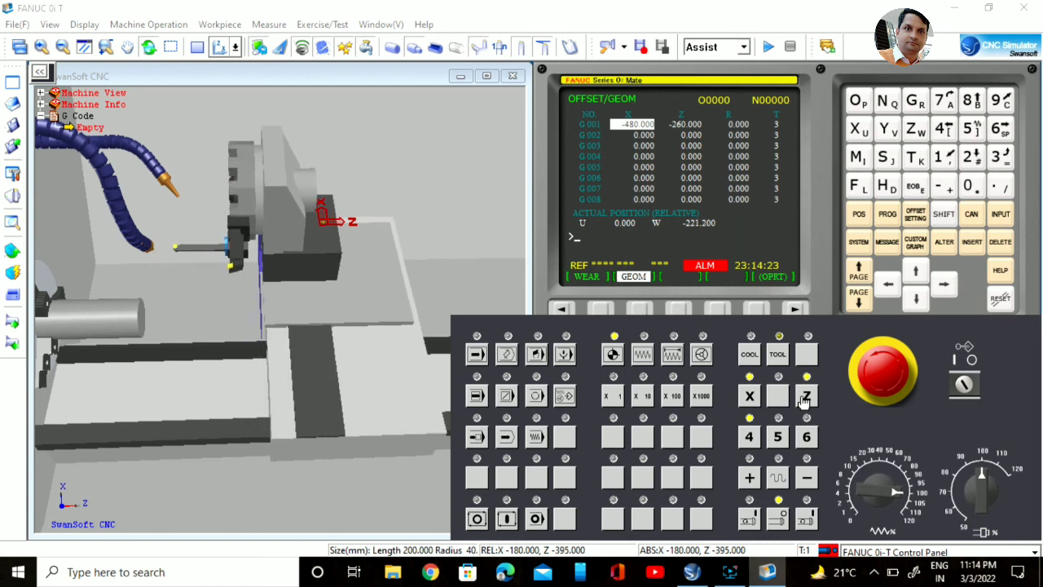
left_click(858, 214)
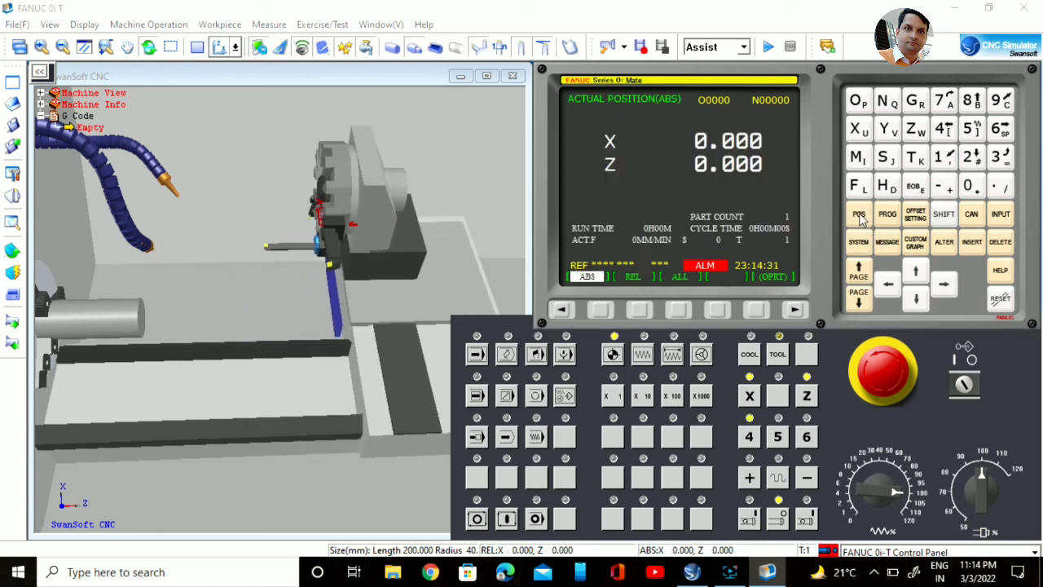
- Index the turret through its stations from tool 1 until station 8 is active
left_click(778, 355)
left_click(778, 359)
left_click(778, 359)
left_click(778, 359)
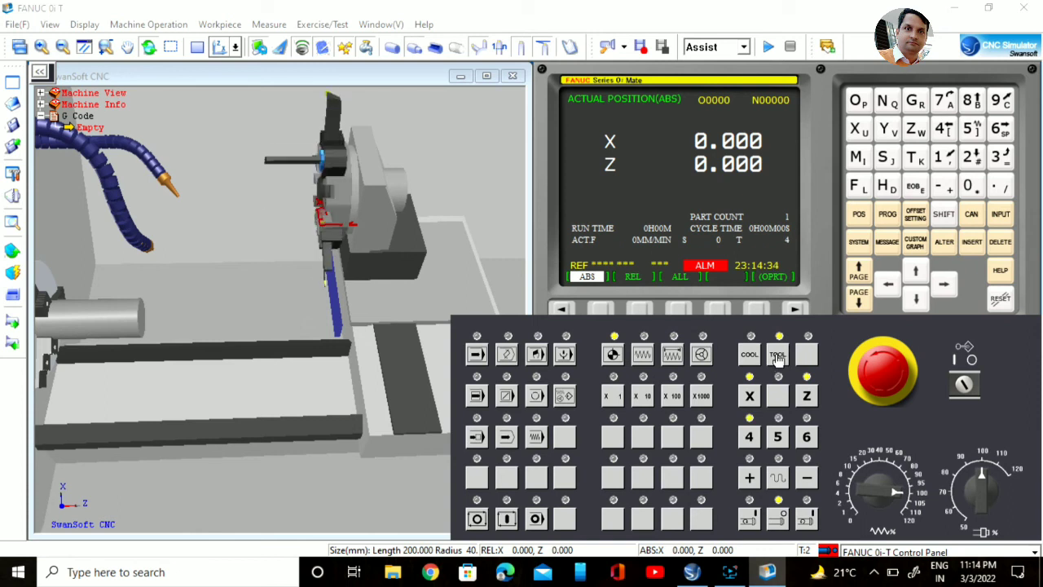
left_click(778, 359)
left_click(778, 358)
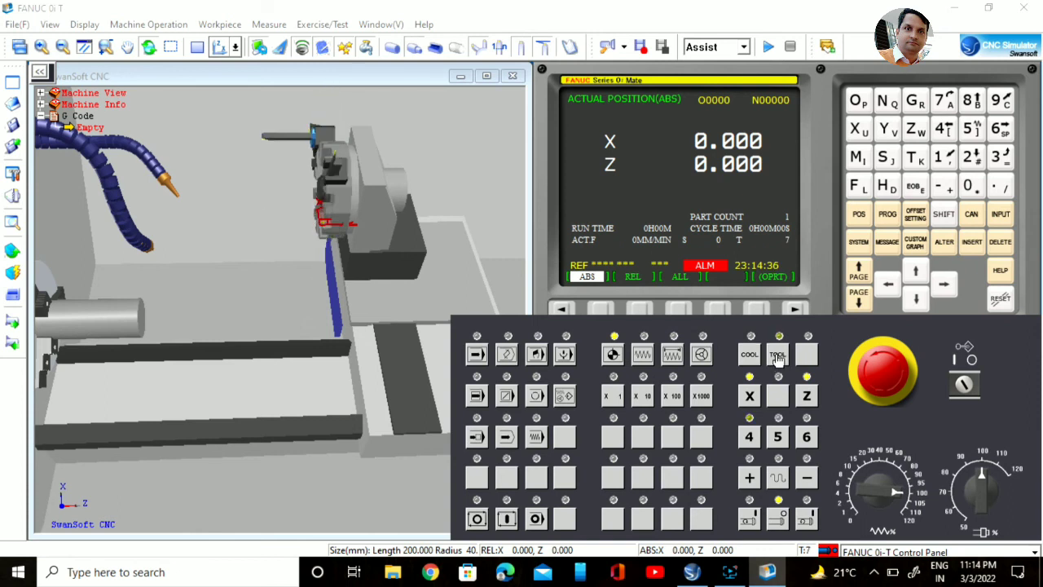
left_click(778, 359)
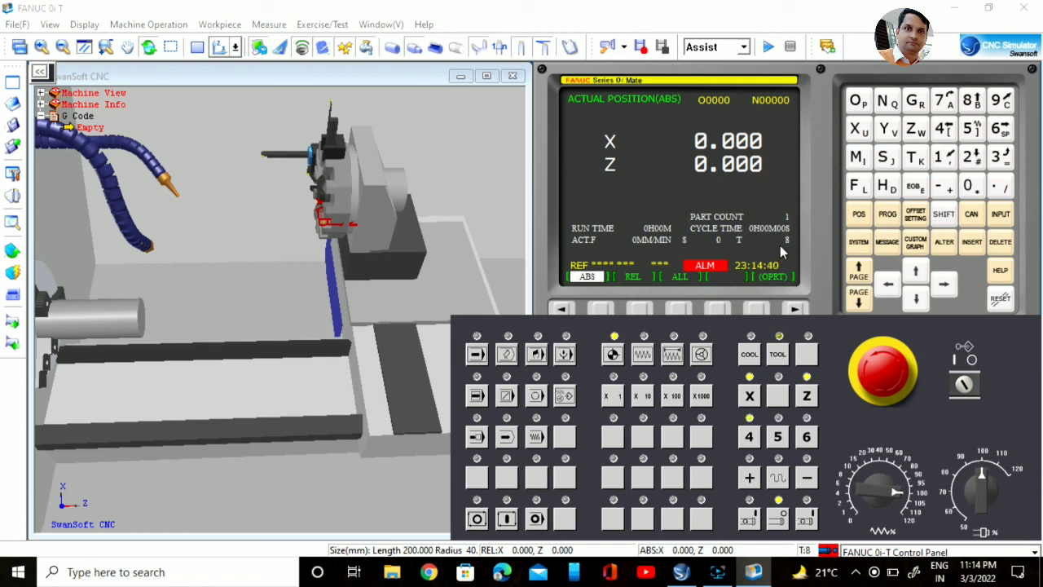
- Try to rapid-position turret station 8 at the workpiece
left_click(12, 249)
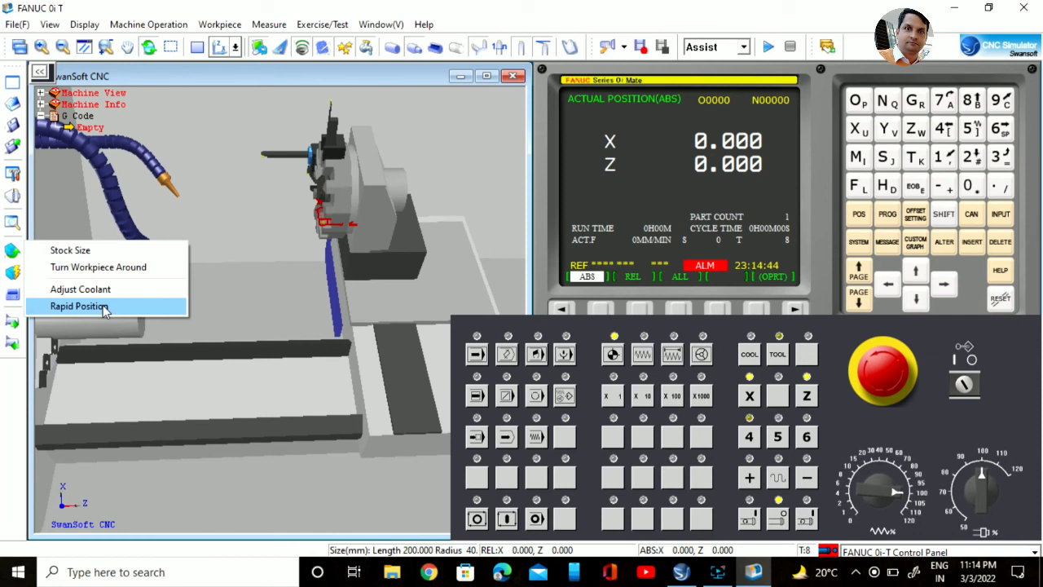
left_click(104, 307)
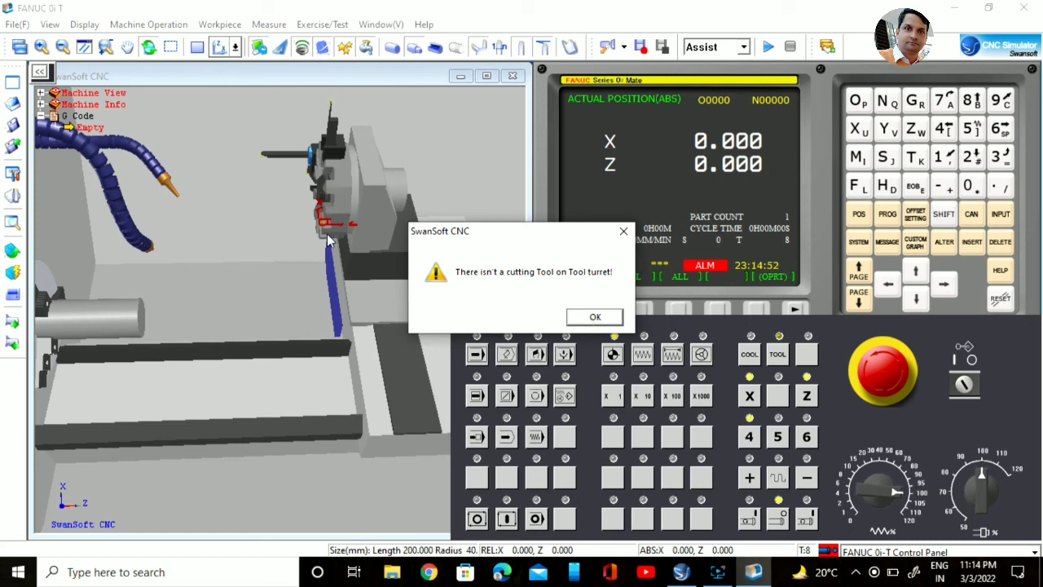
left_click(596, 317)
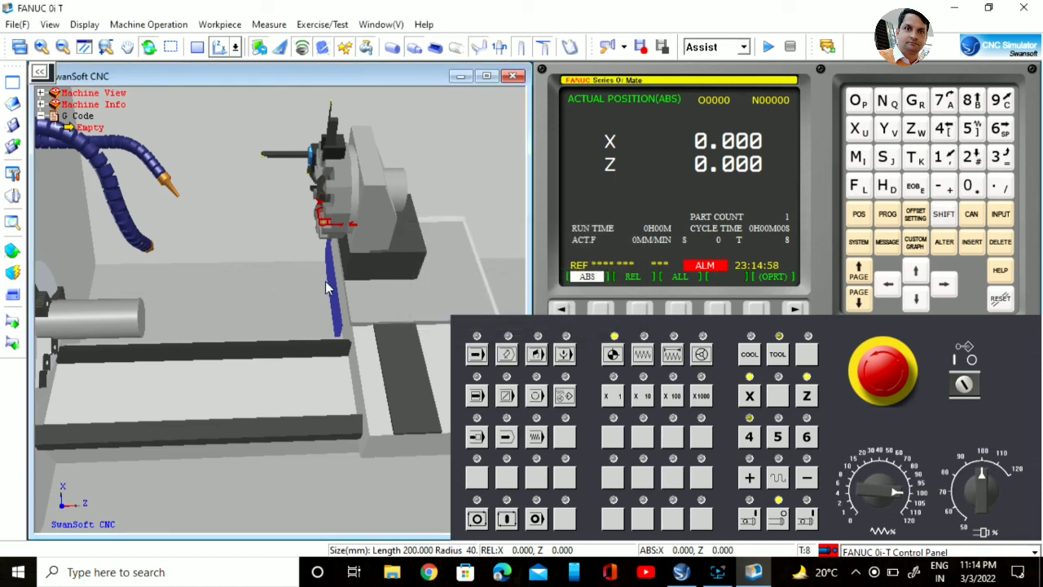
- Review the turret mounting position and station number options in the CNC parameters, keeping the rear-mounted 12-position turret
scroll(335, 273, "down", 2)
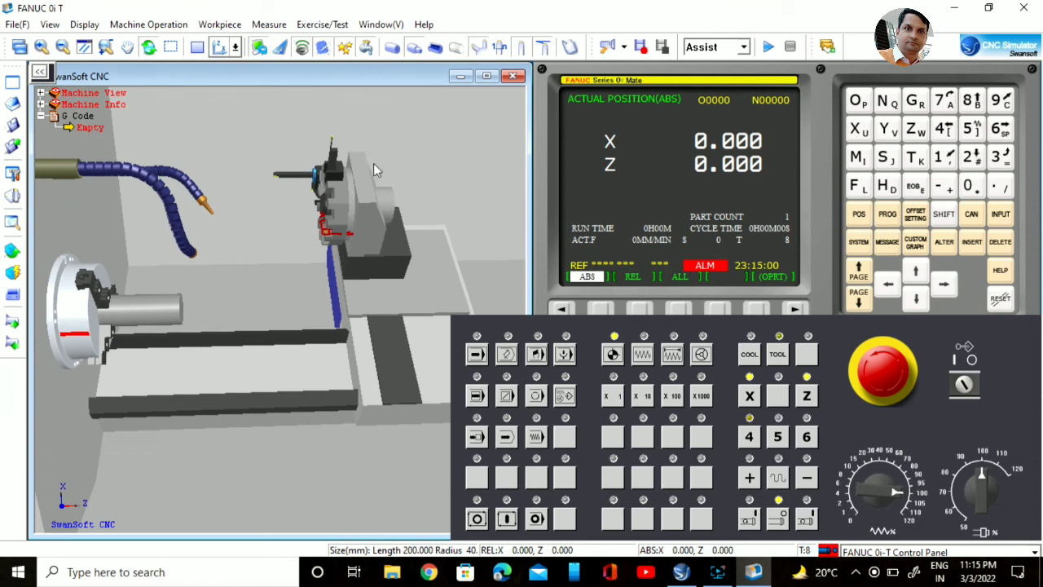
left_click(139, 26)
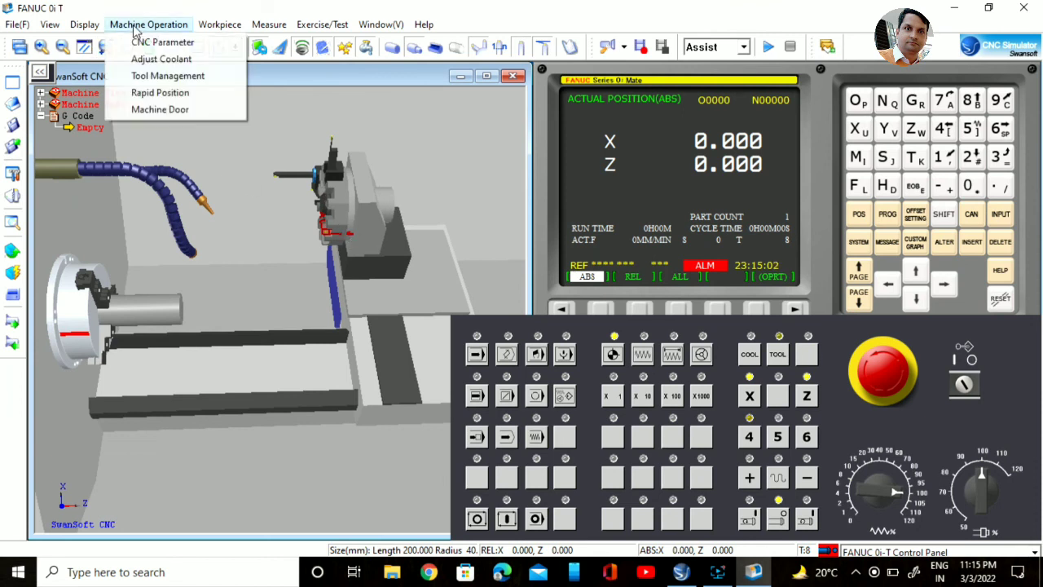
left_click(160, 42)
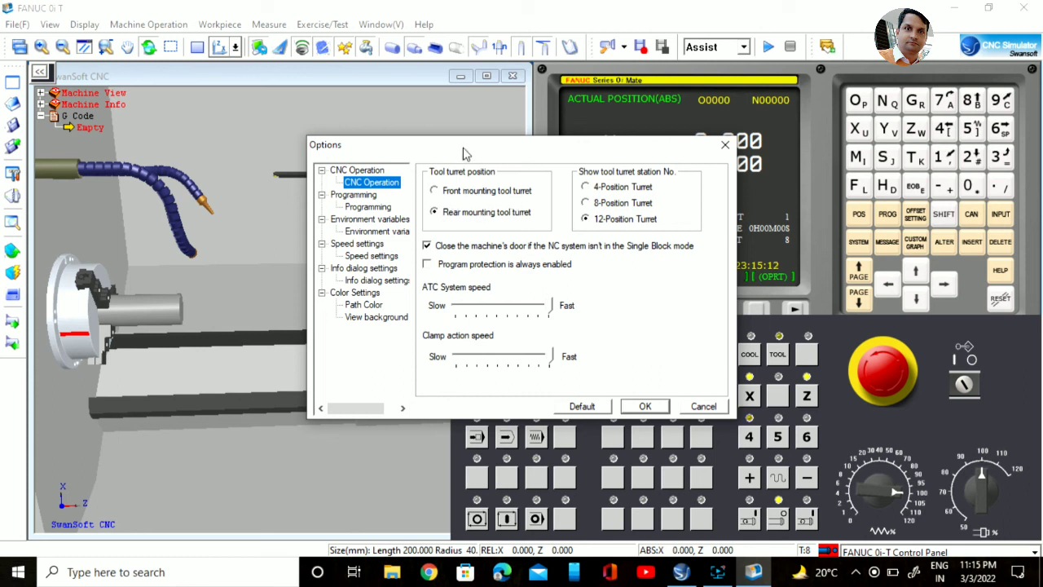
left_click_drag(466, 148, 615, 127)
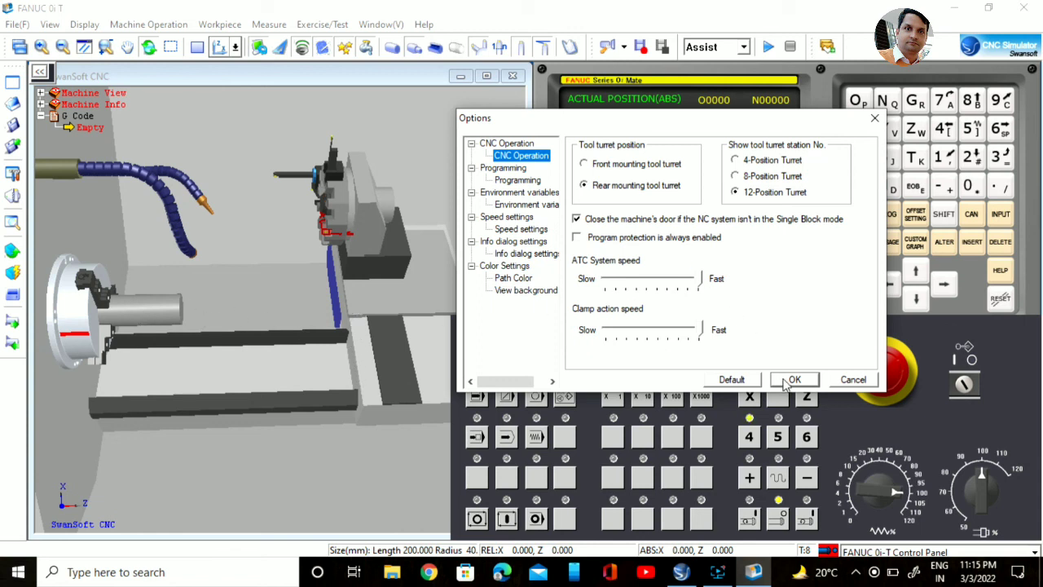
left_click(789, 379)
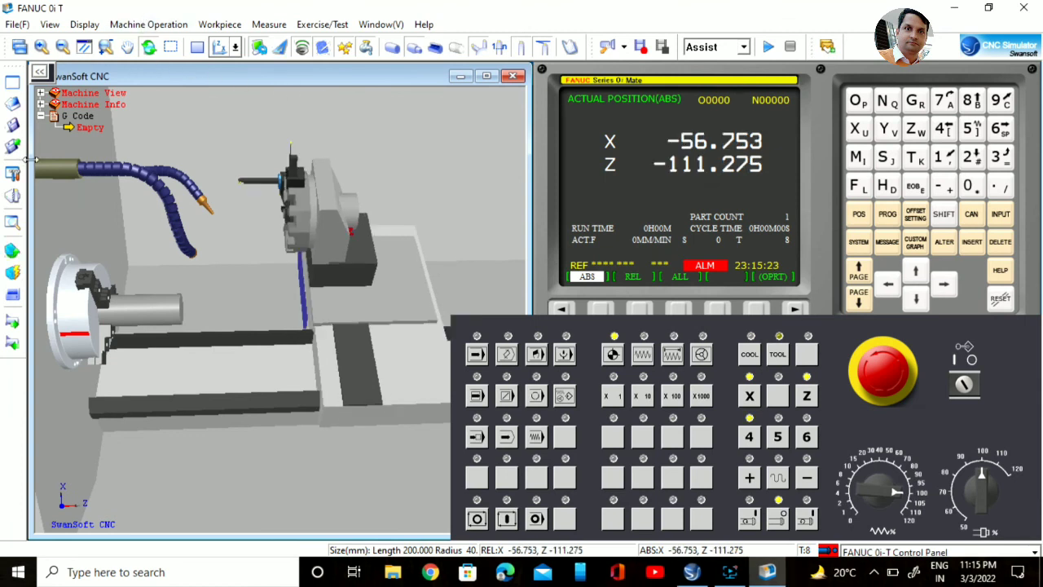
- Remove tools 001, 004 and 003 from stations 1, 2 and 5 of the tool magazine
left_click(13, 198)
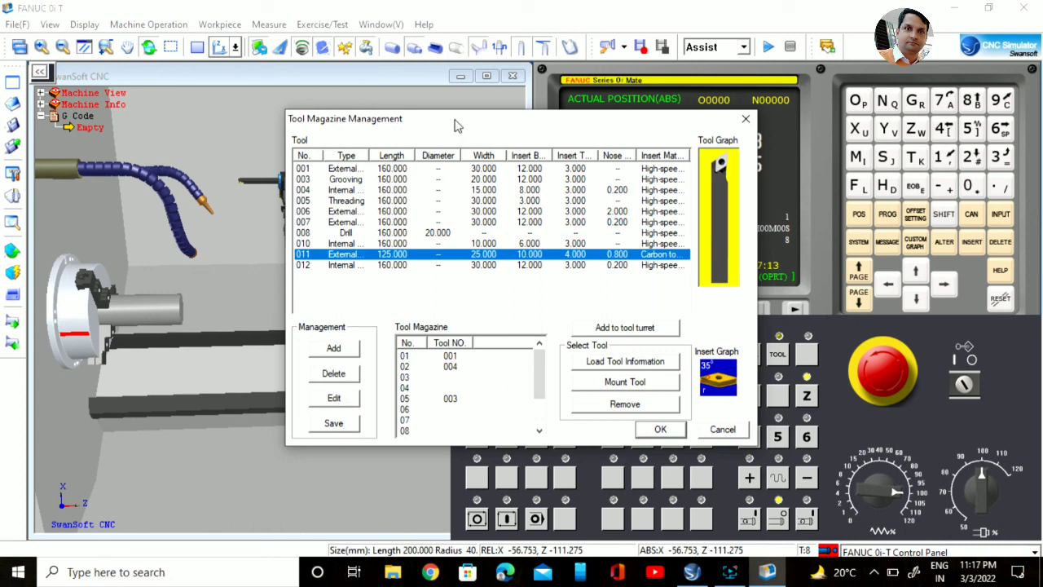
left_click_drag(448, 123, 644, 114)
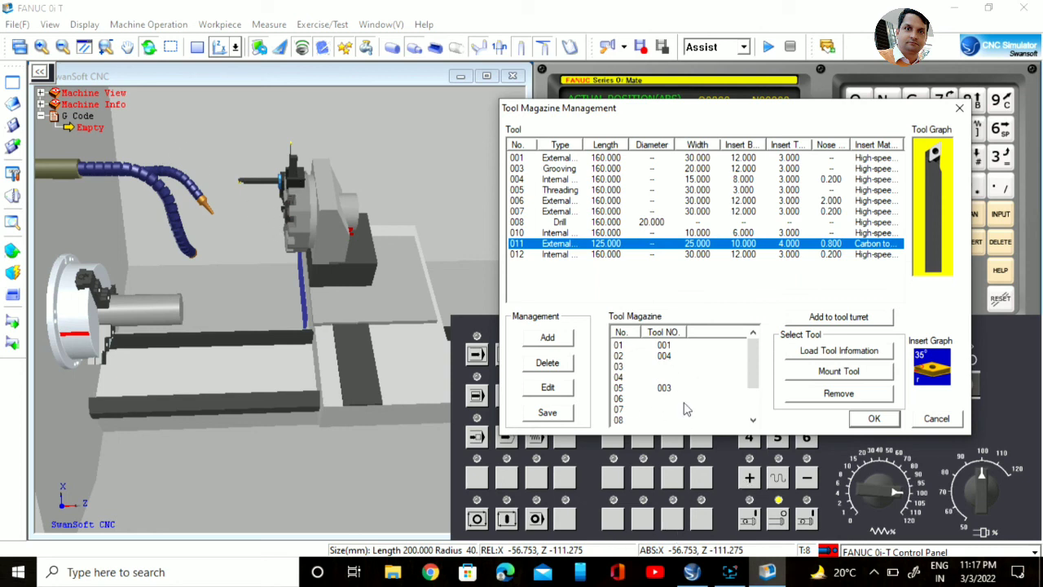
left_click(669, 346)
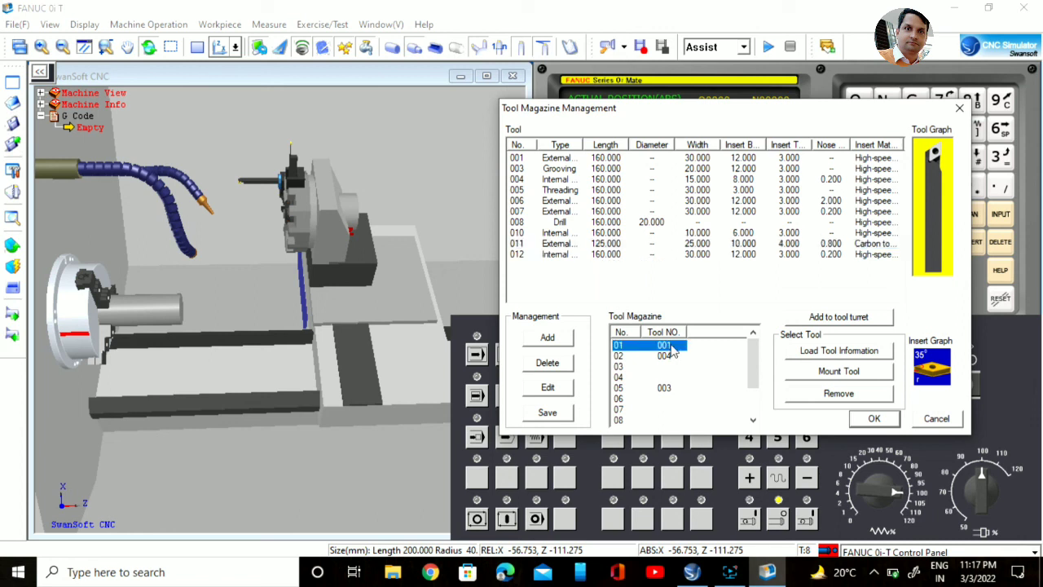
left_click(839, 394)
left_click(667, 359)
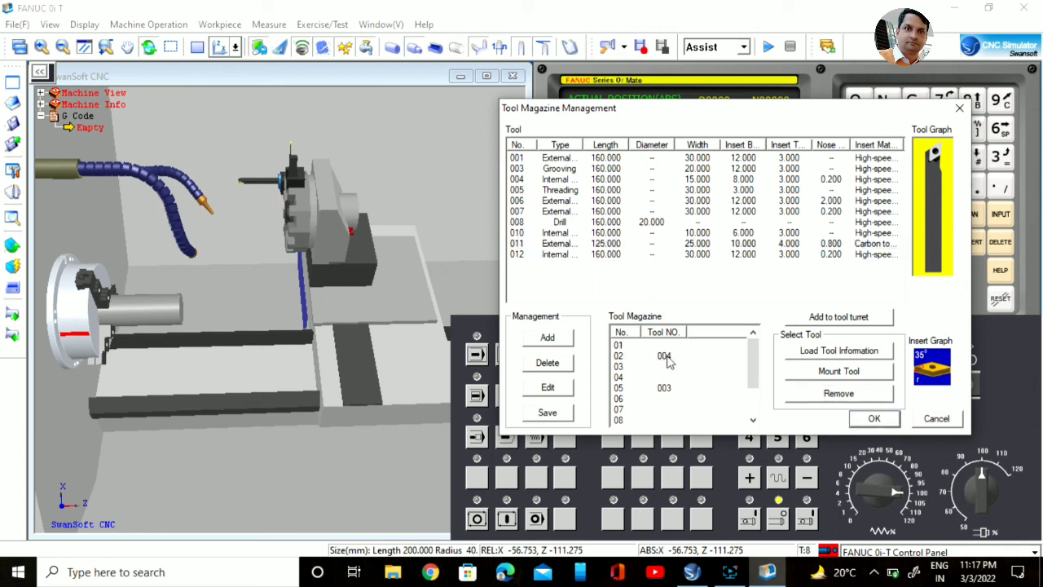
left_click(839, 395)
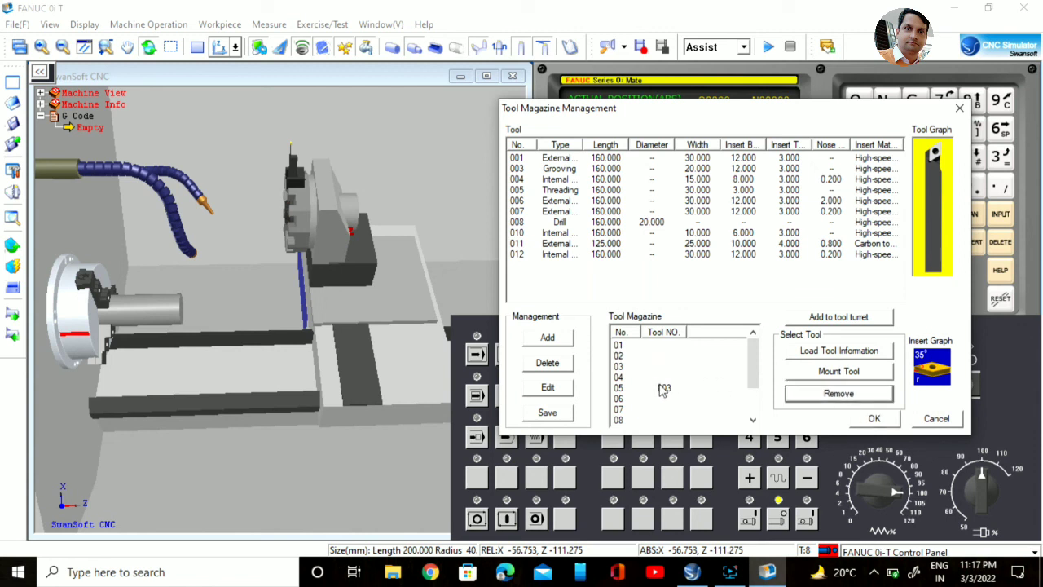
left_click(664, 388)
left_click(830, 395)
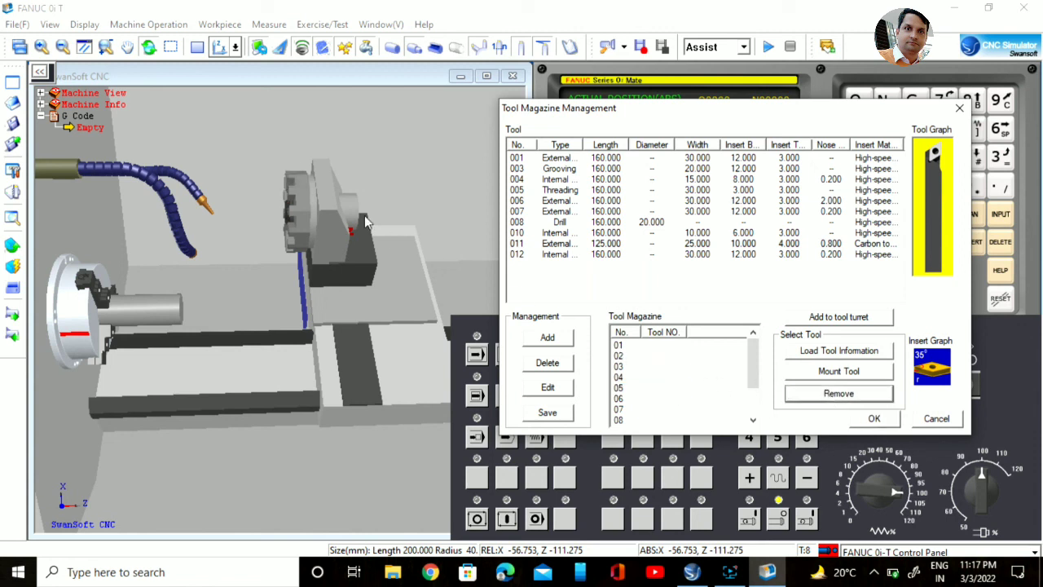